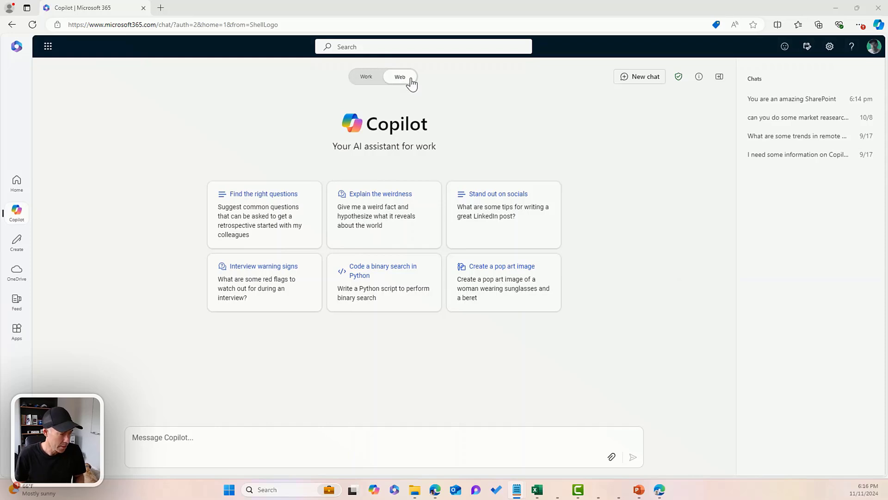
Step: Compose the SharePoint developer prompt citing the PnP List-Formatting link, plus the colour-coding JSON request
{"action": "left_click", "coordinate": [289, 442]}
{"action": "type", "text": "You are an amazing SharePoint Developer with experience in cusomizing List Views and Columns with JSON. It would be great to use this site as reference when writing the json form me please - https://github.com/pnp/List-Formatting."}
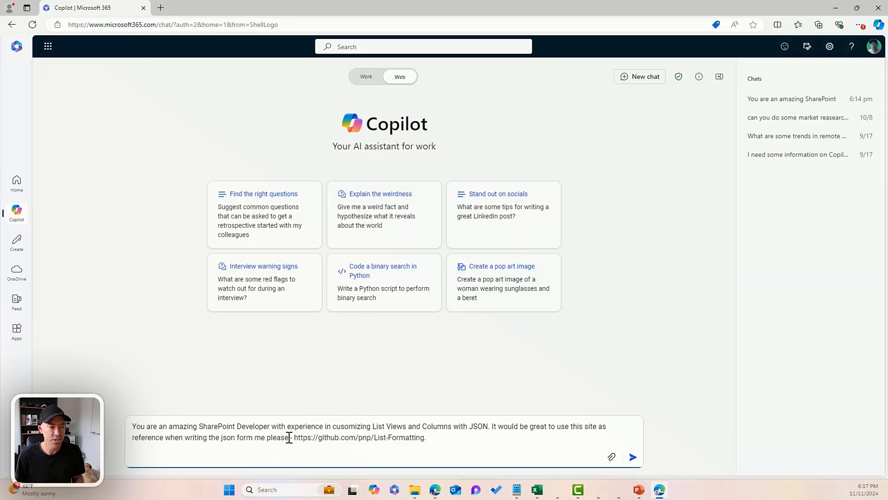
{"action": "left_click_drag", "start_coordinate": [294, 437], "coordinate": [421, 435]}
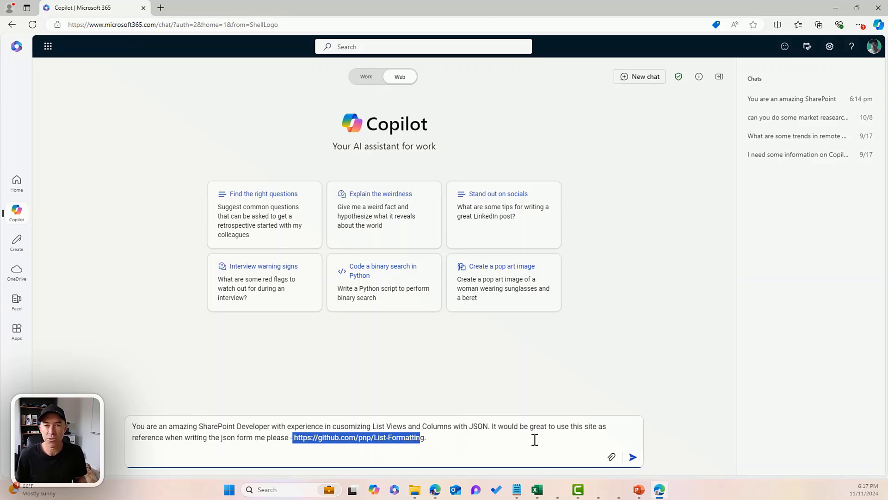
{"action": "key", "text": "alt+Tab"}
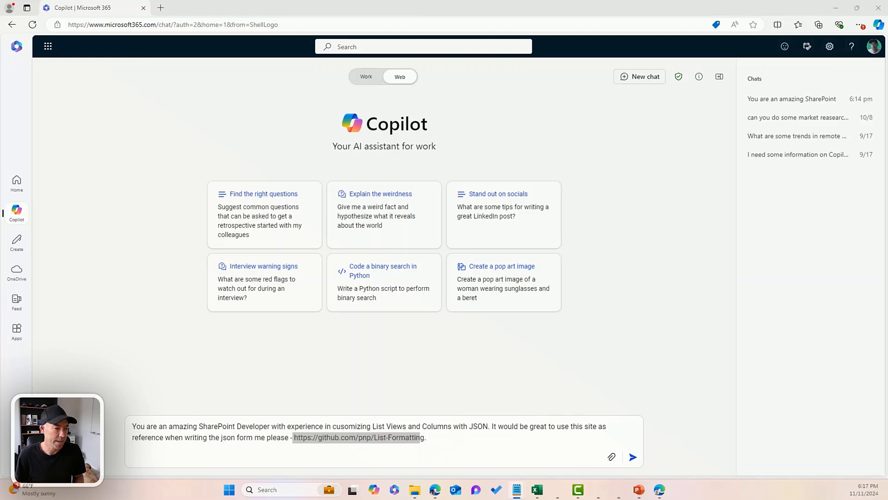
{"action": "left_click", "coordinate": [464, 438]}
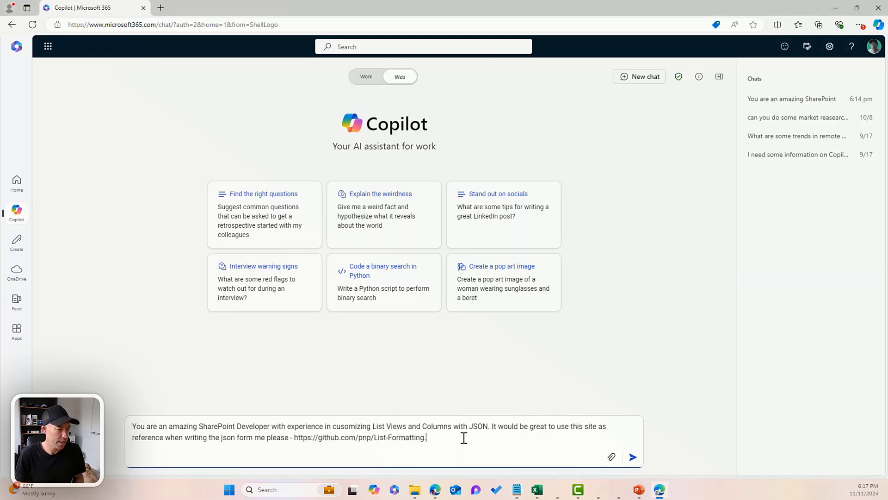
{"action": "key", "text": "shift+Return"}
{"action": "key", "text": "shift+Return"}
{"action": "type", "text": "Can you write some JSON Code to format a column that contains text values. I want to have the ability to have different colors for different string values."}
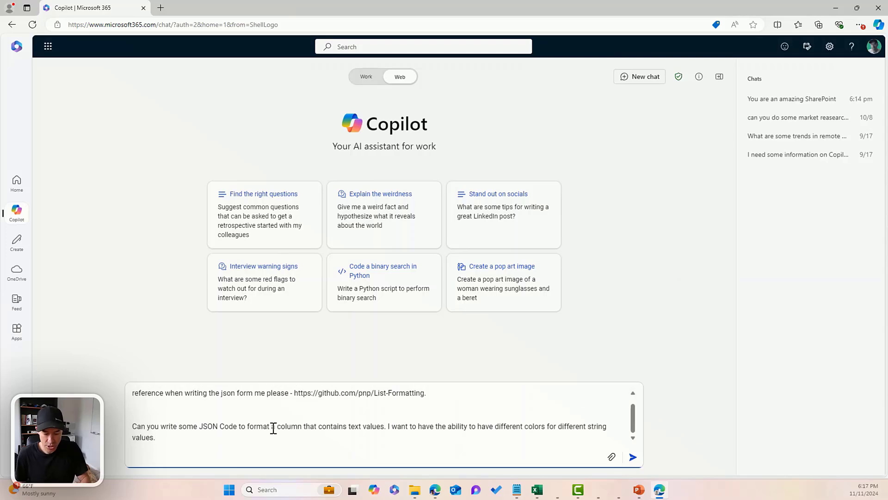
Step: Send the prompt to Copilot and copy the returned JSON code
{"action": "scroll", "coordinate": [320, 419], "scroll_direction": "up", "scroll_amount": 2}
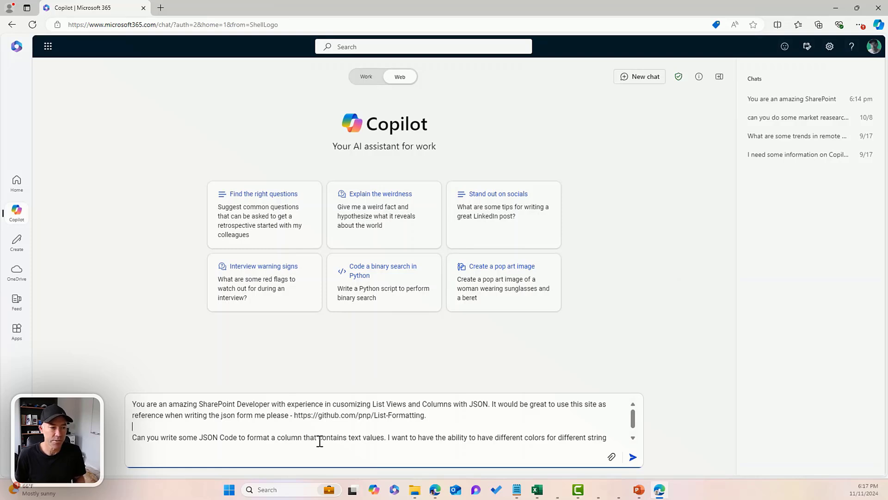
{"action": "left_click", "coordinate": [634, 432]}
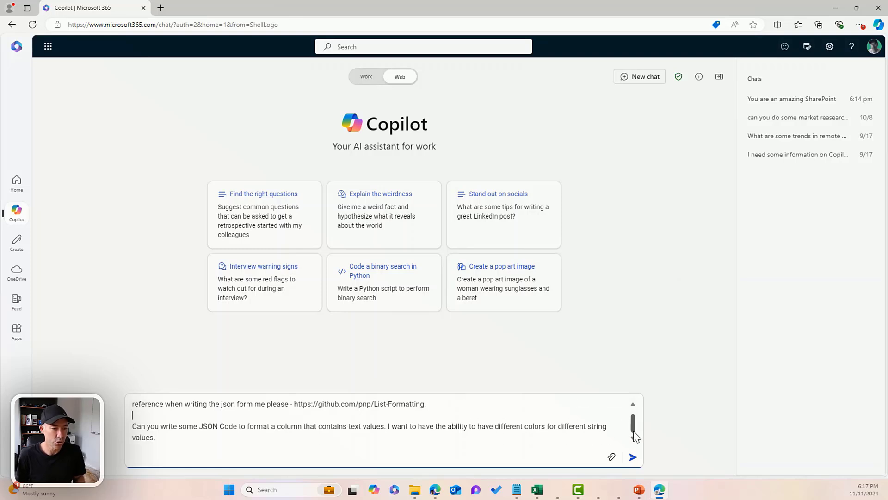
{"action": "left_click", "coordinate": [633, 457]}
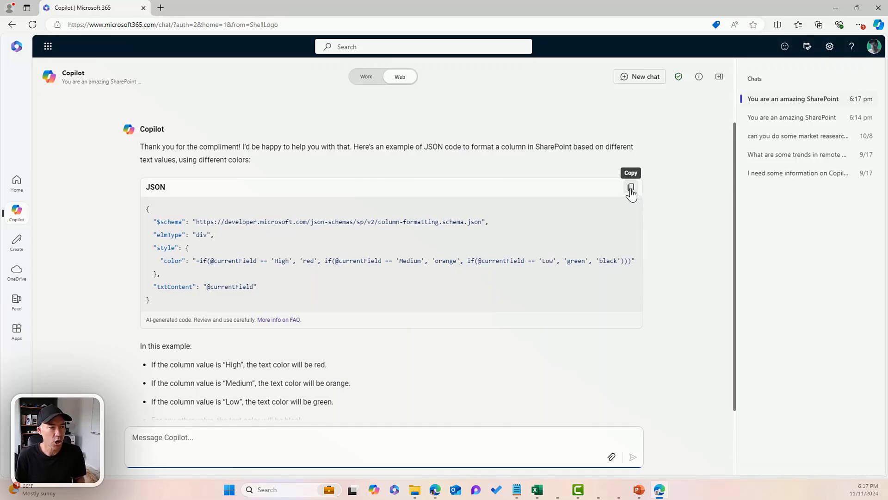
{"action": "left_click", "coordinate": [632, 191]}
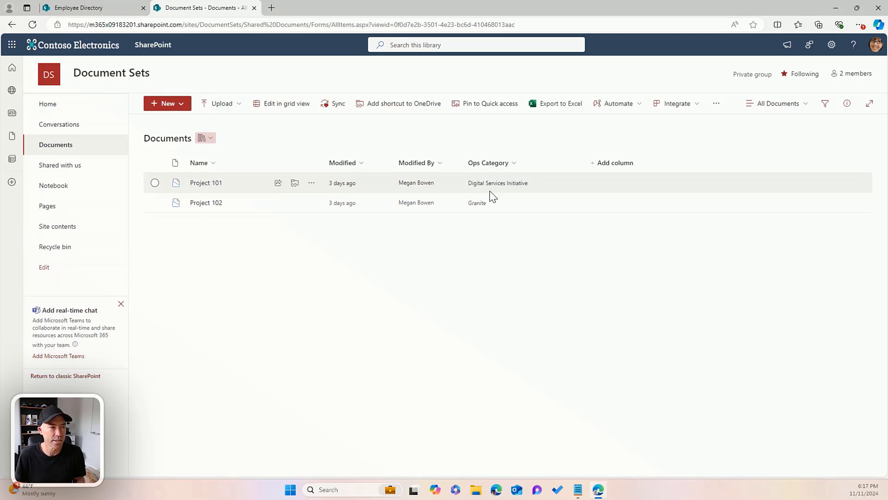
Step: Paste Copilot's JSON into the Ops Category column formatting editor and preview it
{"action": "left_click", "coordinate": [514, 168]}
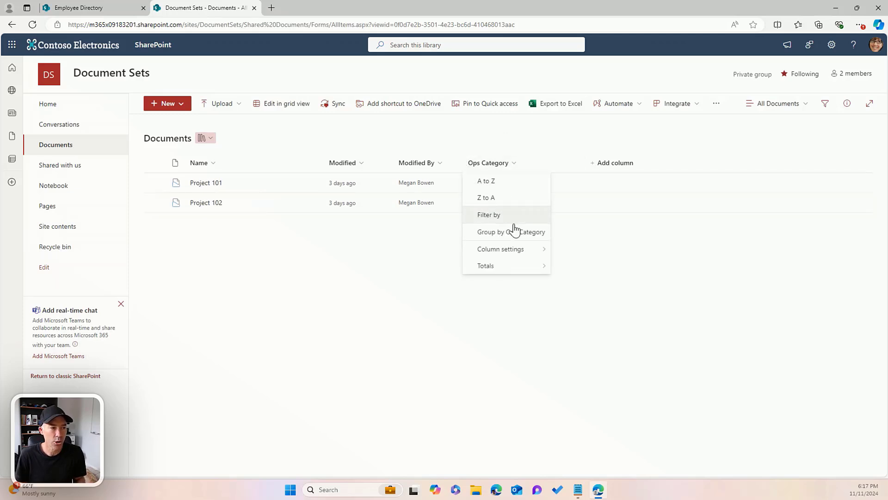
{"action": "mouse_move", "coordinate": [519, 250]}
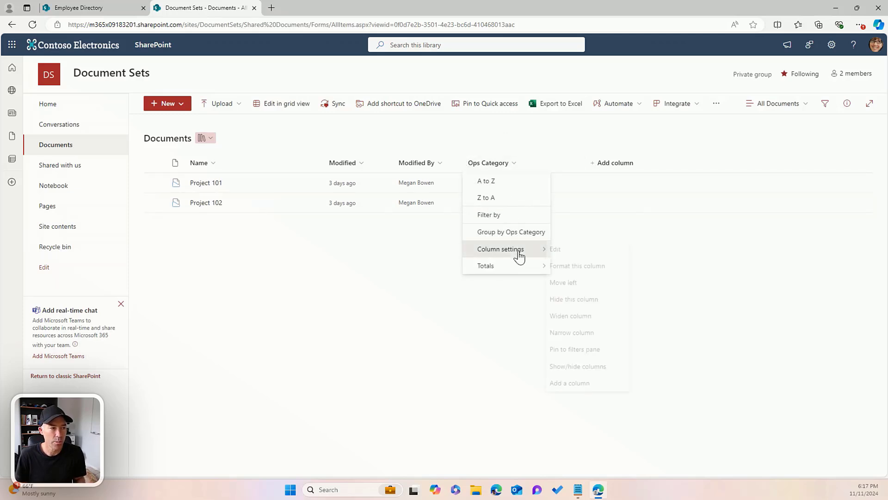
{"action": "left_click", "coordinate": [605, 267]}
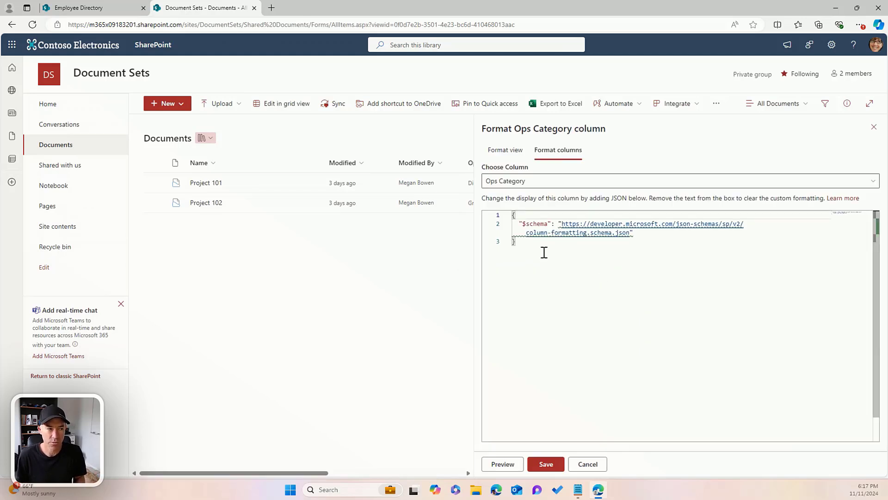
{"action": "left_click_drag", "start_coordinate": [544, 252], "coordinate": [500, 218]}
{"action": "key", "text": "ctrl+v"}
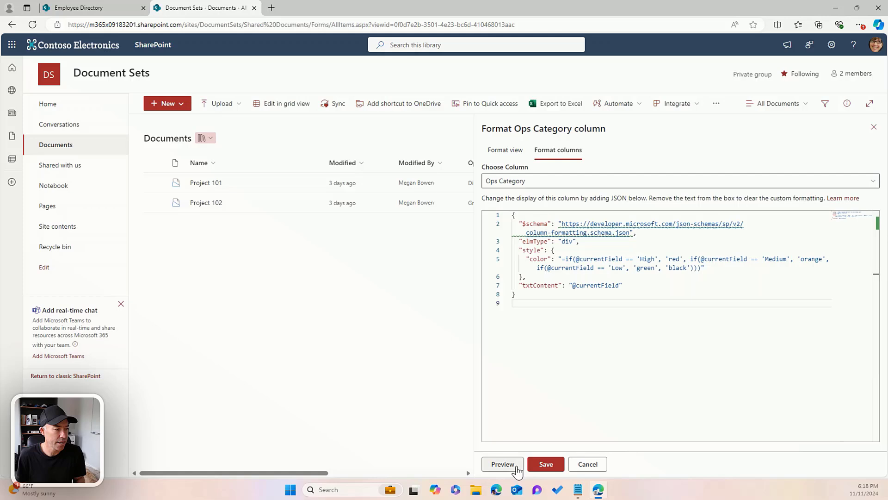
{"action": "left_click_drag", "start_coordinate": [291, 470], "coordinate": [361, 476]}
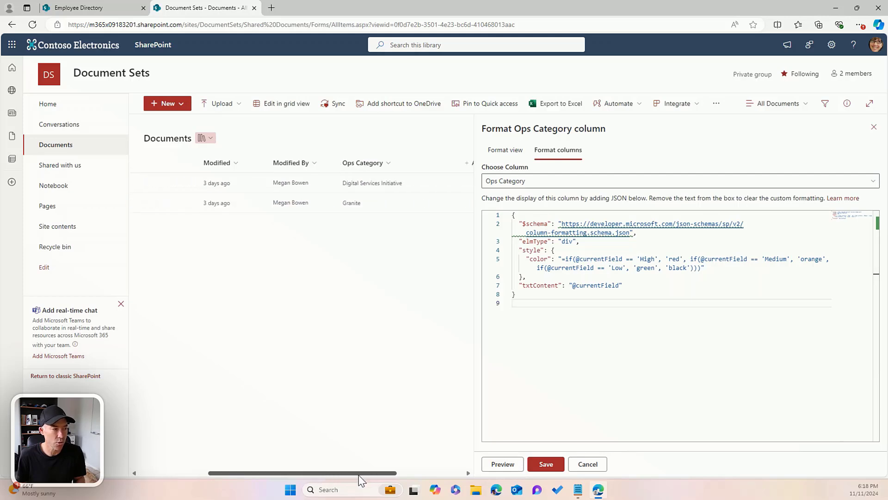
{"action": "left_click", "coordinate": [504, 466]}
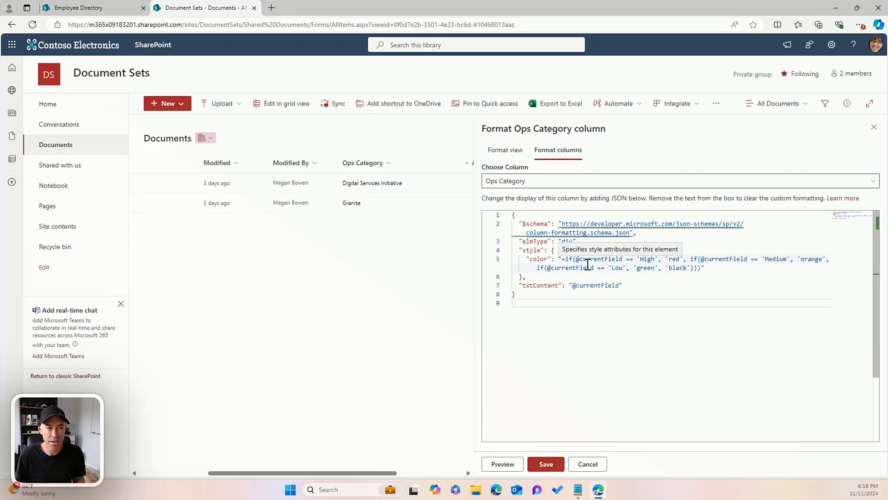
Step: Change 'High' to 'Granite' in the colour rule so Granite previews in red
{"action": "double_click", "coordinate": [649, 258]}
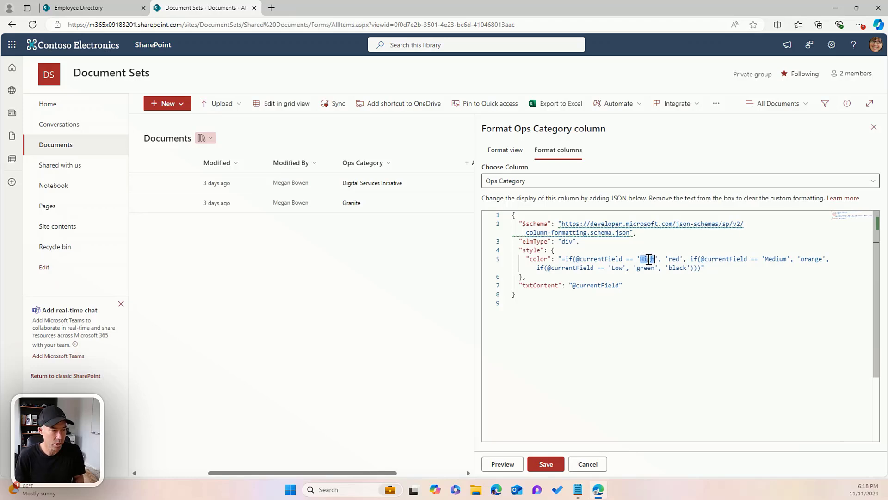
{"action": "type", "text": "Granite"}
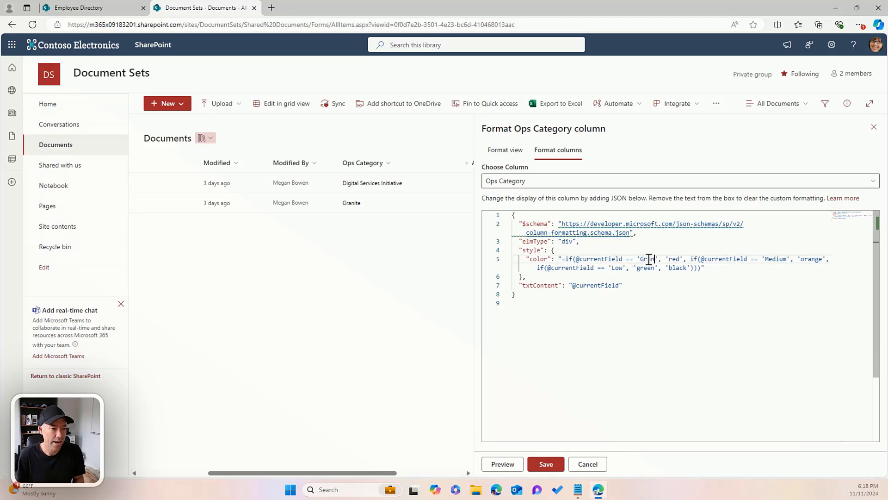
{"action": "left_click", "coordinate": [509, 465]}
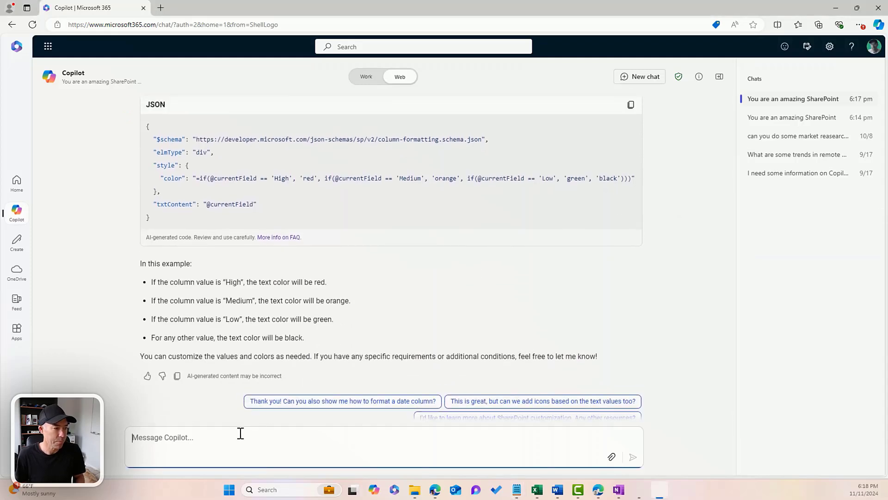
Step: Ask Copilot for out-of-the-box choice-pill styling and copy the new pill JSON
{"action": "key", "text": "ctrl+v"}
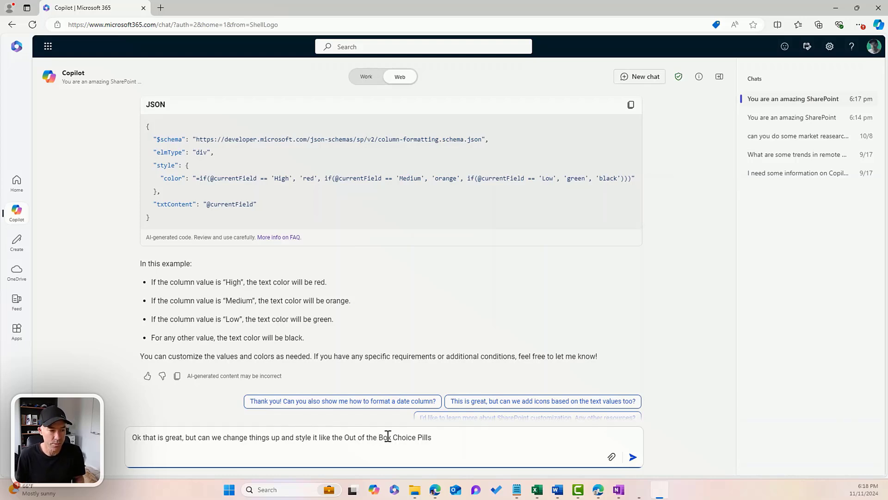
{"action": "left_click", "coordinate": [634, 457]}
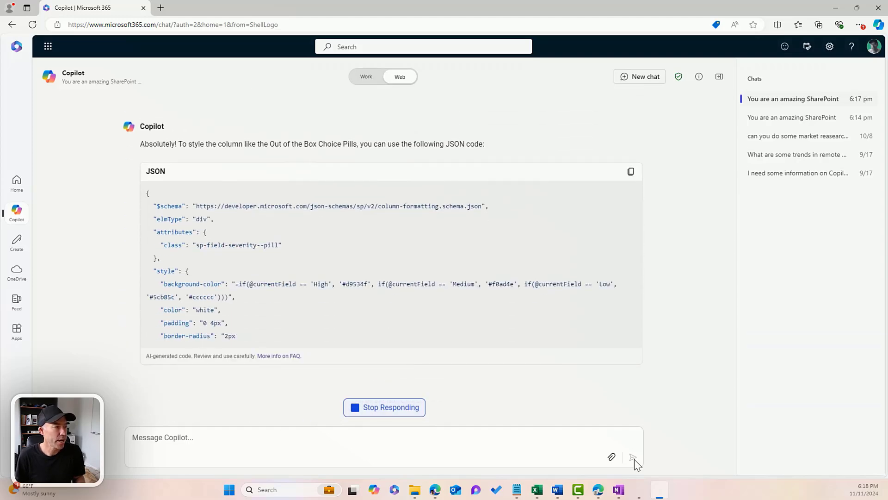
{"action": "scroll", "coordinate": [440, 297], "scroll_direction": "up", "scroll_amount": 3}
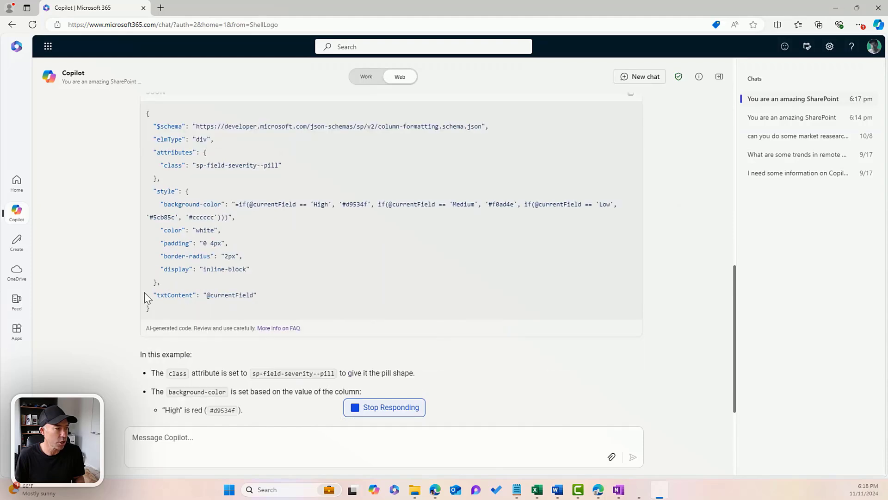
{"action": "left_click_drag", "start_coordinate": [151, 309], "coordinate": [143, 120]}
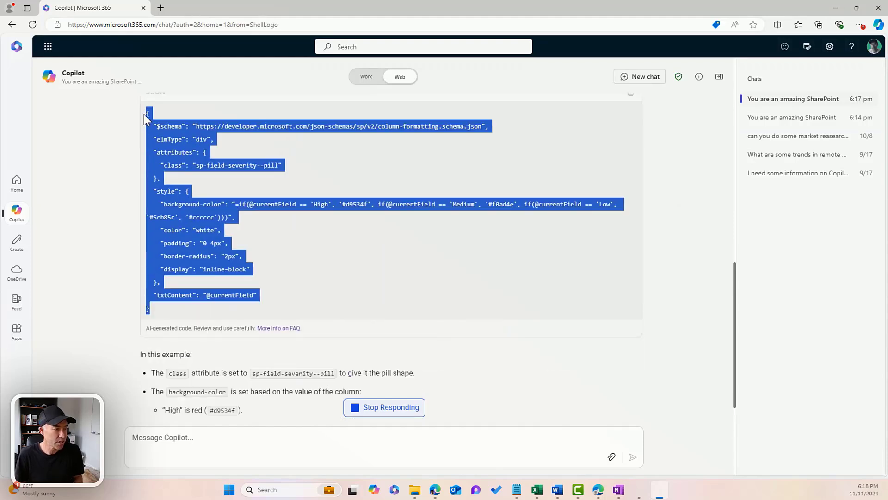
{"action": "left_click", "coordinate": [154, 315]}
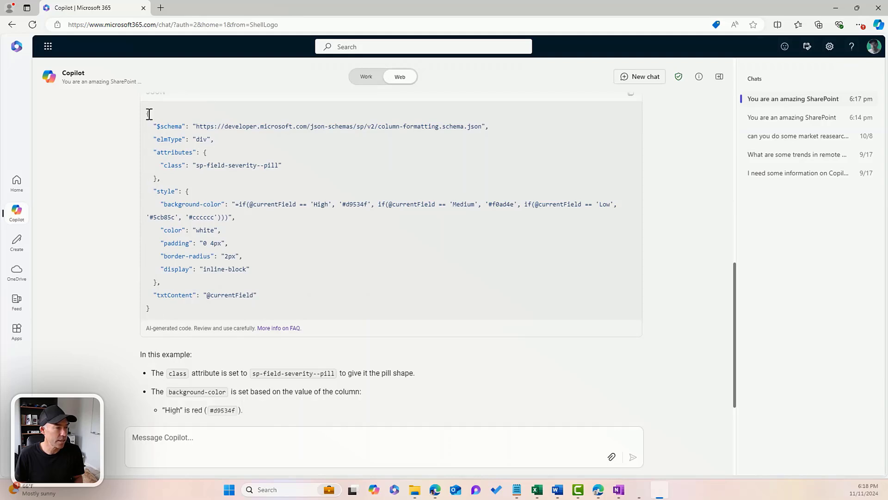
{"action": "left_click_drag", "start_coordinate": [150, 113], "coordinate": [153, 129]}
{"action": "scroll", "coordinate": [313, 204], "scroll_direction": "up", "scroll_amount": 2}
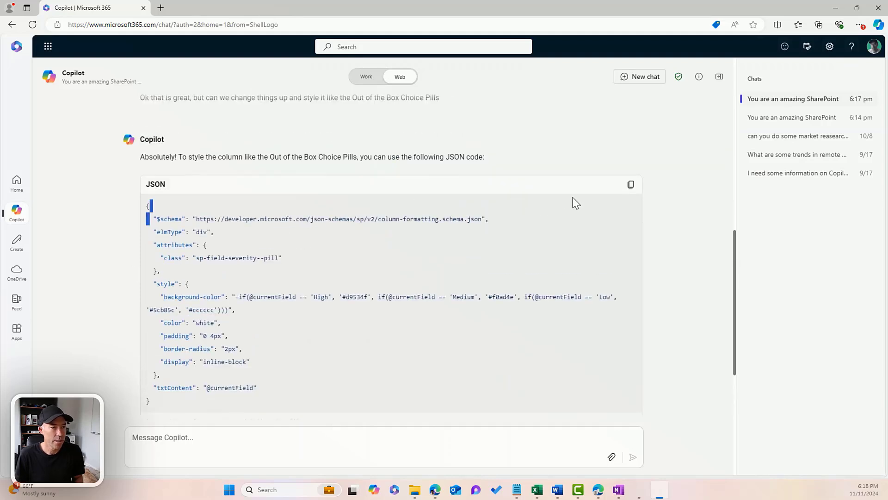
{"action": "left_click", "coordinate": [631, 185]}
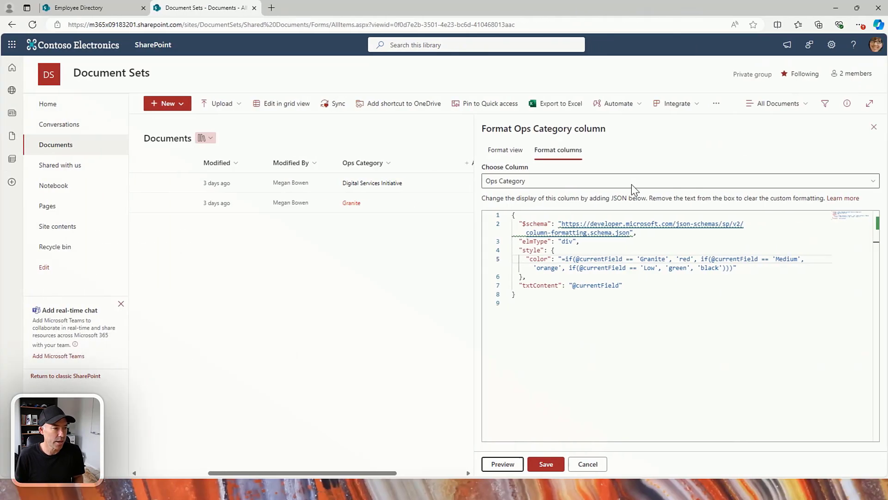
Step: Replace all the Ops Category formatting JSON with the copied pill-style code
{"action": "left_click", "coordinate": [532, 307]}
{"action": "key", "text": "ctrl+a"}
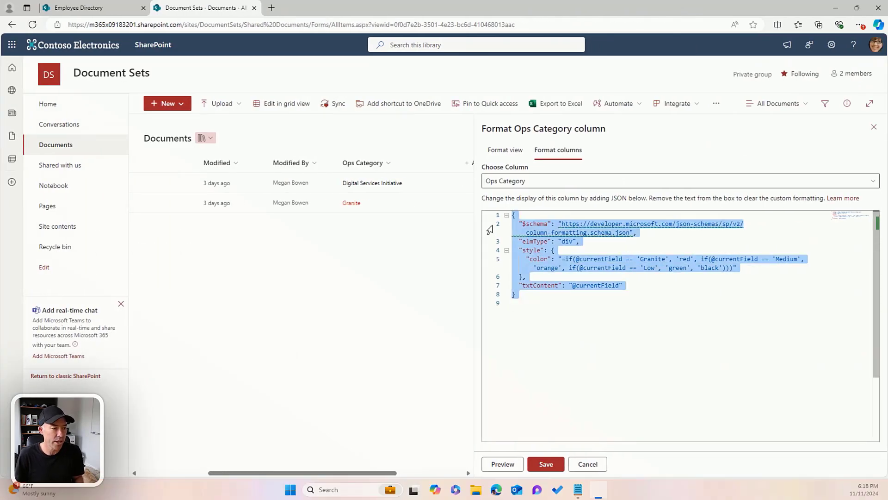
{"action": "key", "text": "ctrl+v"}
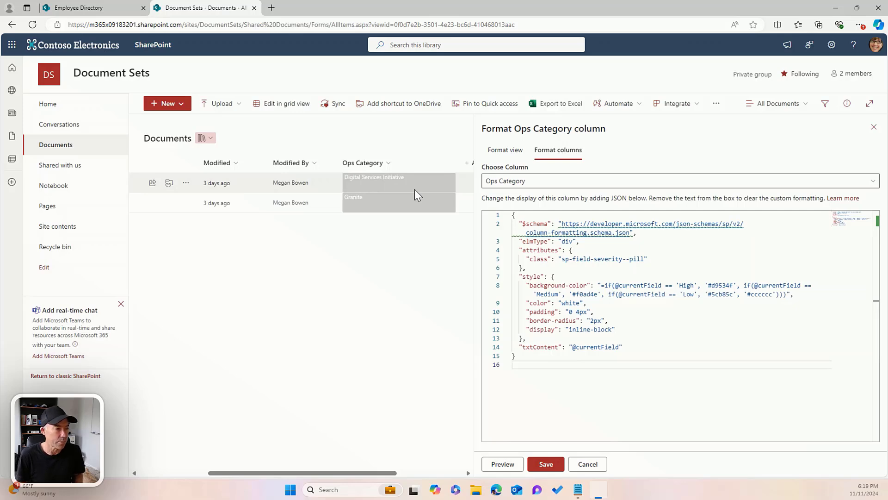
Step: Send Copilot a follow-up asking for the pill to wrap only the text, not the whole cell
{"action": "key", "text": "ctrl+super+Right"}
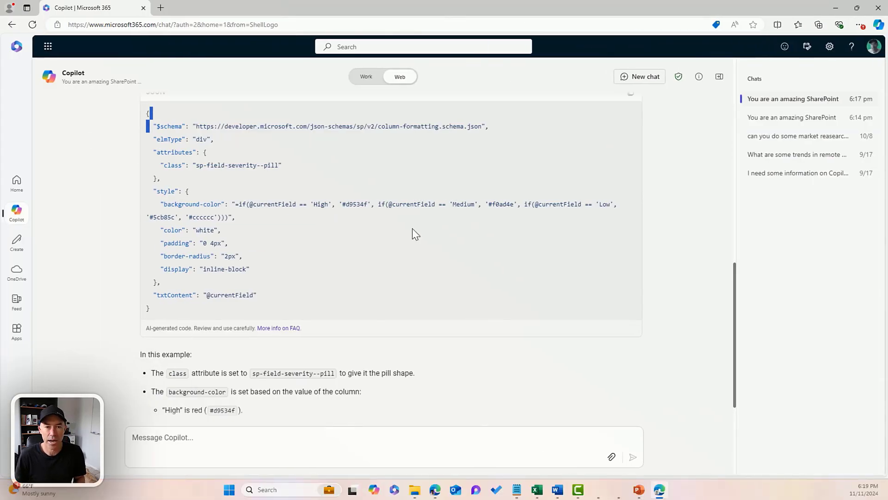
{"action": "key", "text": "alt+Tab"}
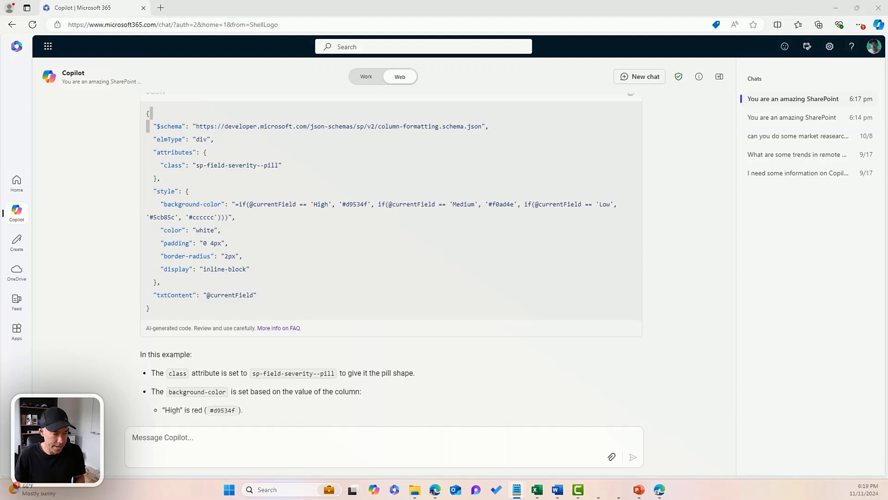
{"action": "left_click", "coordinate": [472, 441]}
{"action": "key", "text": "ctrl+v"}
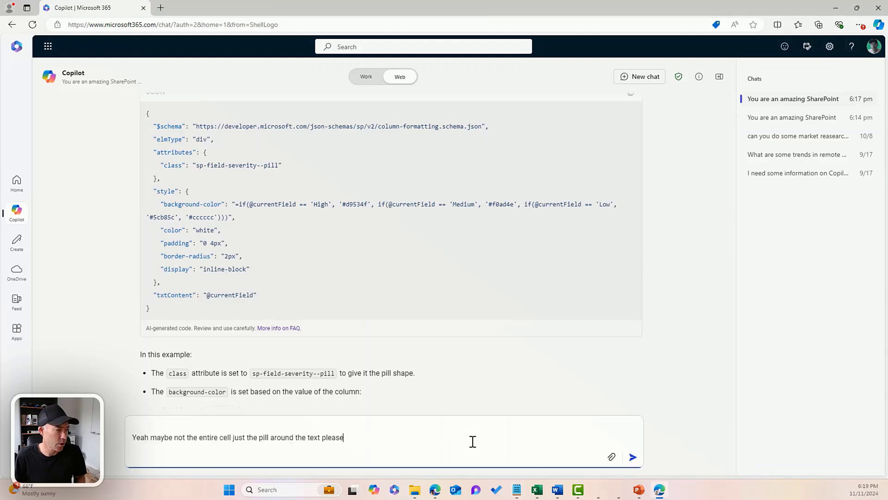
{"action": "key", "text": "BackSpace"}
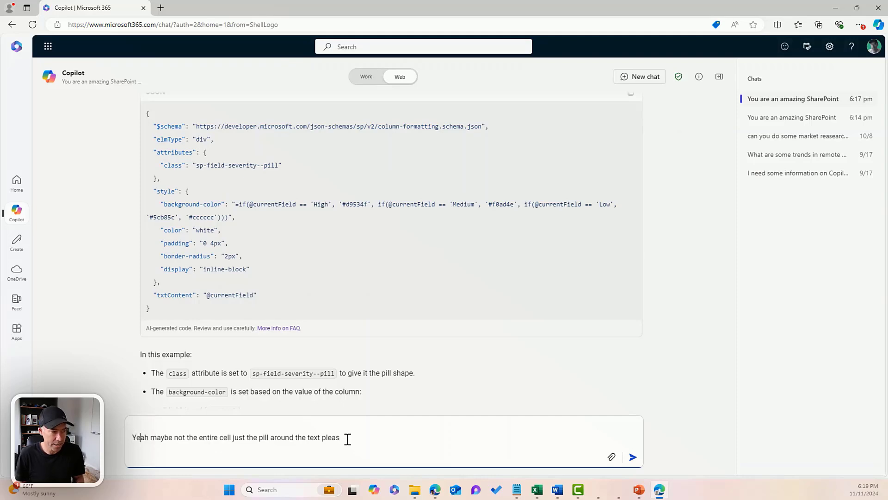
{"action": "left_click", "coordinate": [398, 435]}
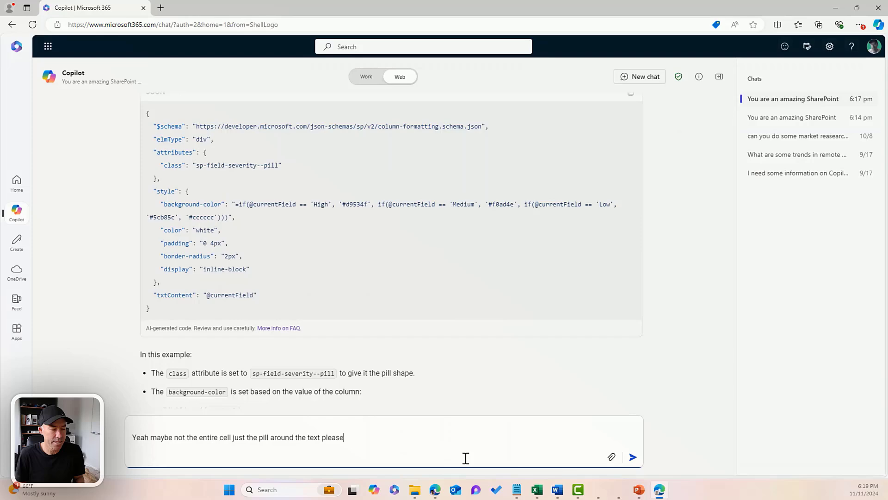
{"action": "left_click", "coordinate": [633, 457]}
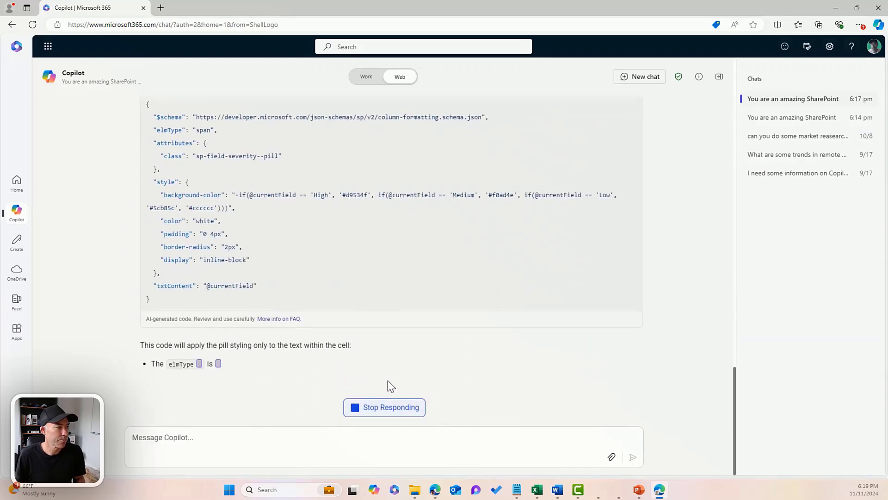
Step: Paste Copilot's span-based JSON over the Ops Category formatting code
{"action": "scroll", "coordinate": [466, 257], "scroll_direction": "up", "scroll_amount": 2}
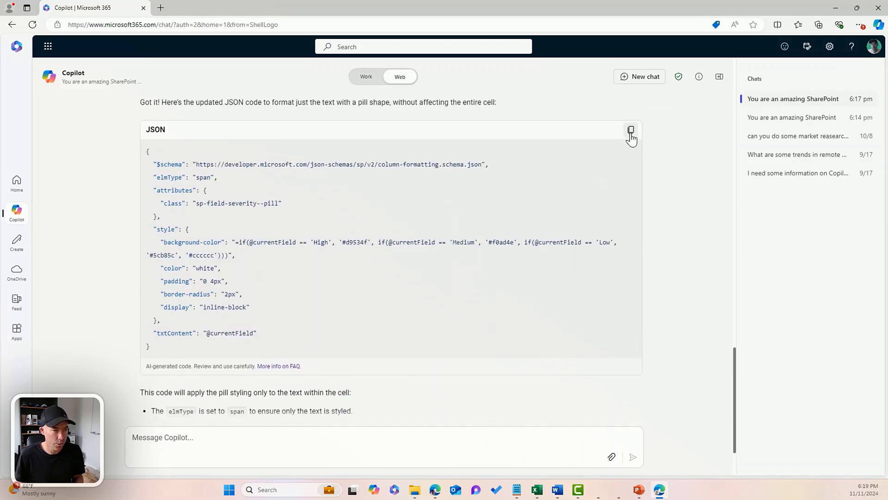
{"action": "left_click", "coordinate": [631, 131]}
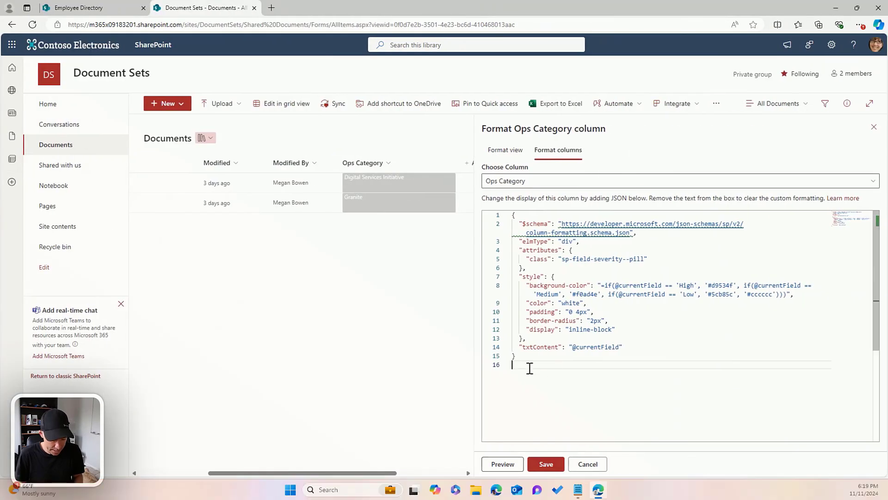
{"action": "left_click_drag", "start_coordinate": [528, 365], "coordinate": [492, 221]}
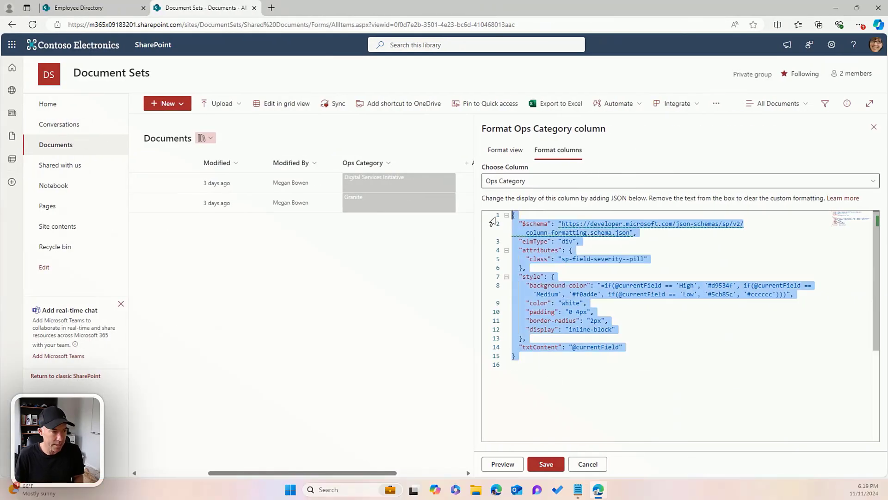
{"action": "key", "text": "ctrl+v"}
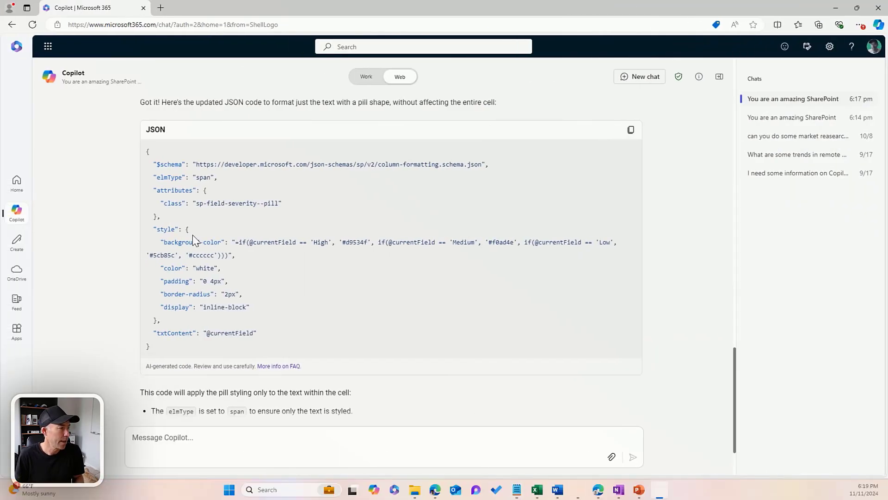
{"action": "left_click_drag", "start_coordinate": [151, 164], "coordinate": [165, 343]}
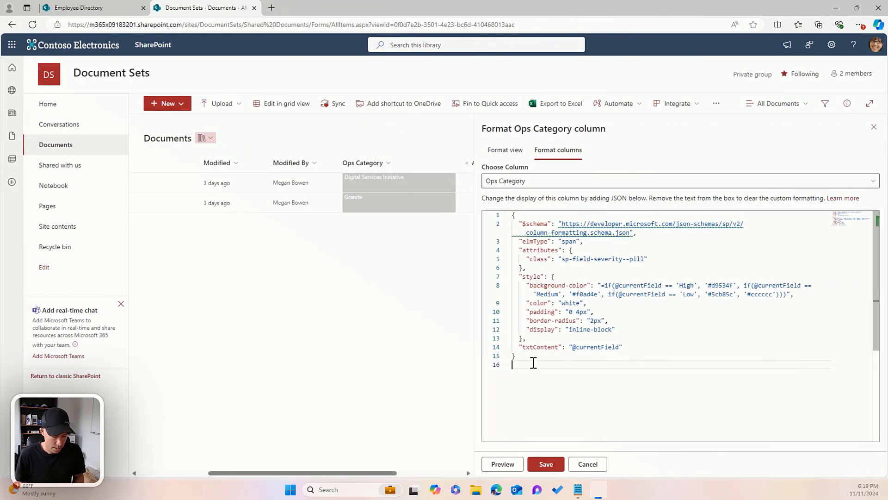
{"action": "key", "text": "ctrl+a"}
{"action": "key", "text": "ctrl+v"}
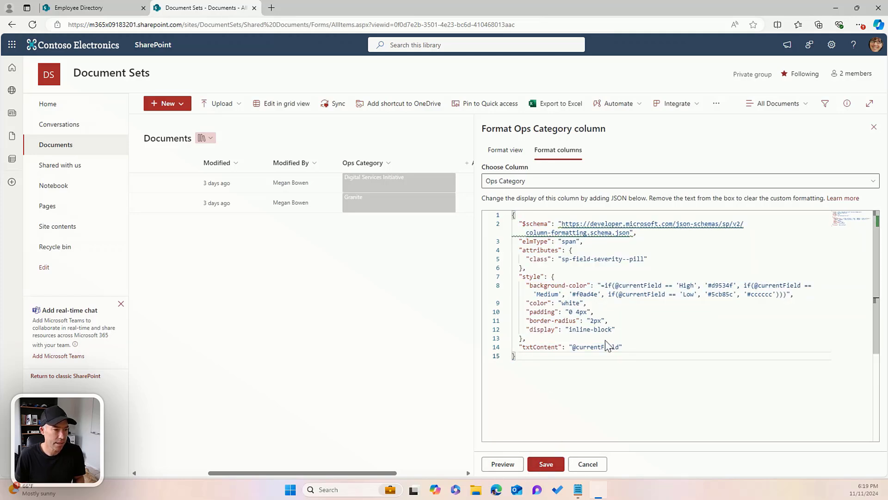
Step: Change 'High' to 'Granite' in the background-color rule and preview the red rows
{"action": "double_click", "coordinate": [686, 285]}
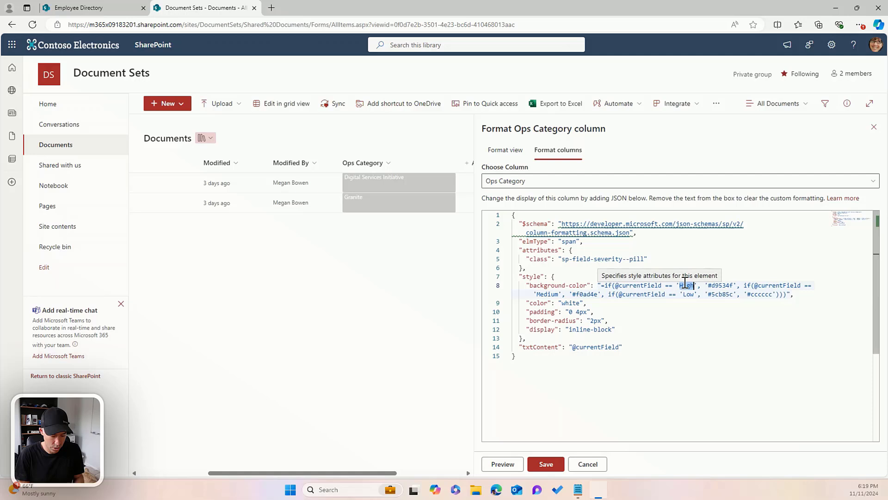
{"action": "type", "text": "Granite"}
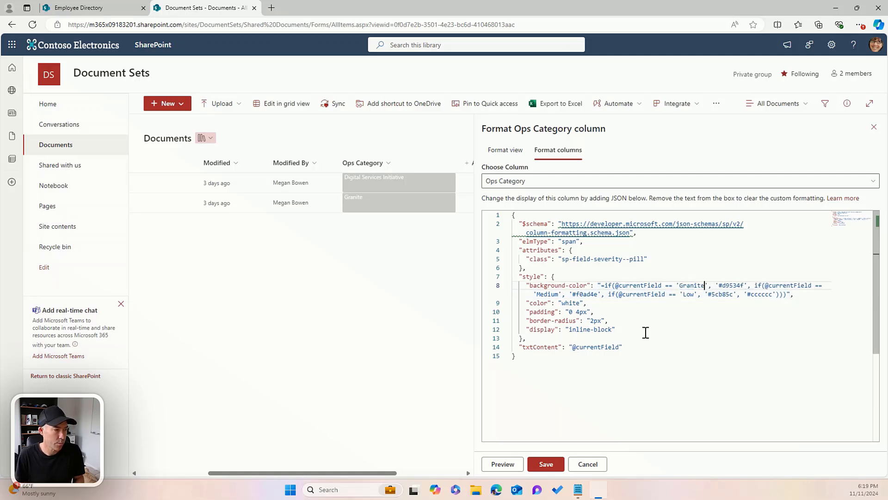
{"action": "left_click", "coordinate": [503, 464]}
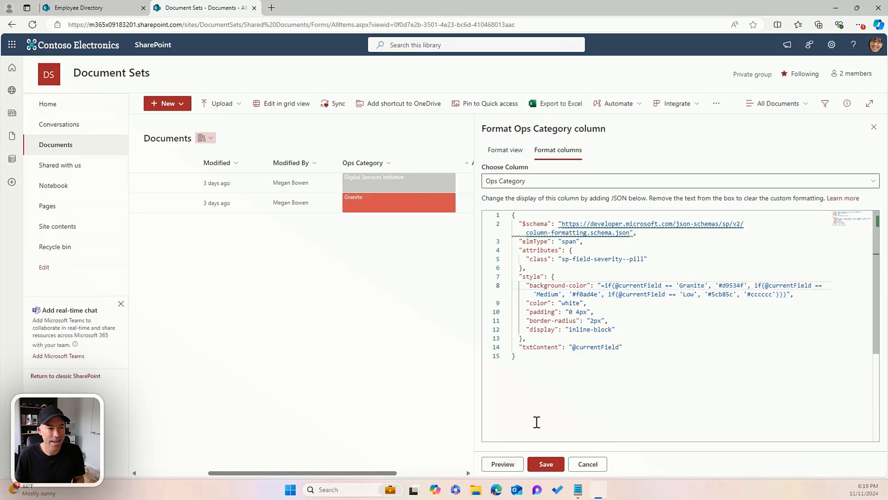
Step: Ask Copilot again to put the pill around the text only, not the entire cell
{"action": "left_click", "coordinate": [492, 494]}
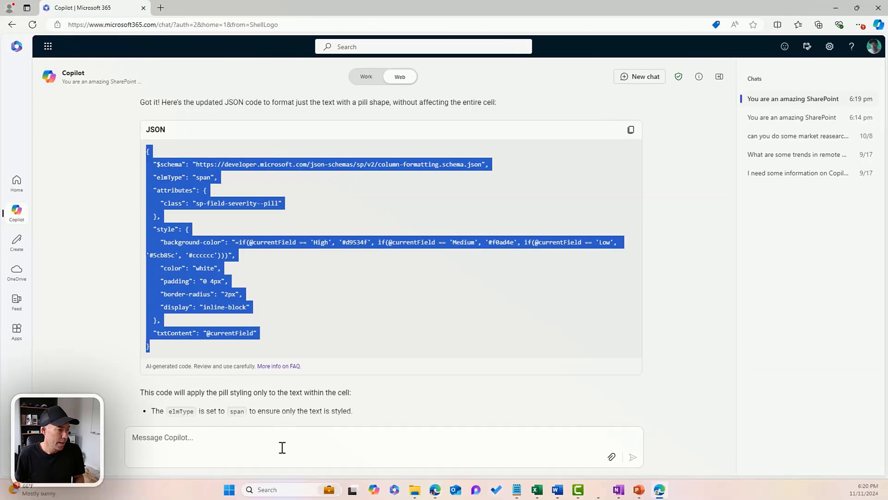
{"action": "left_click", "coordinate": [199, 436]}
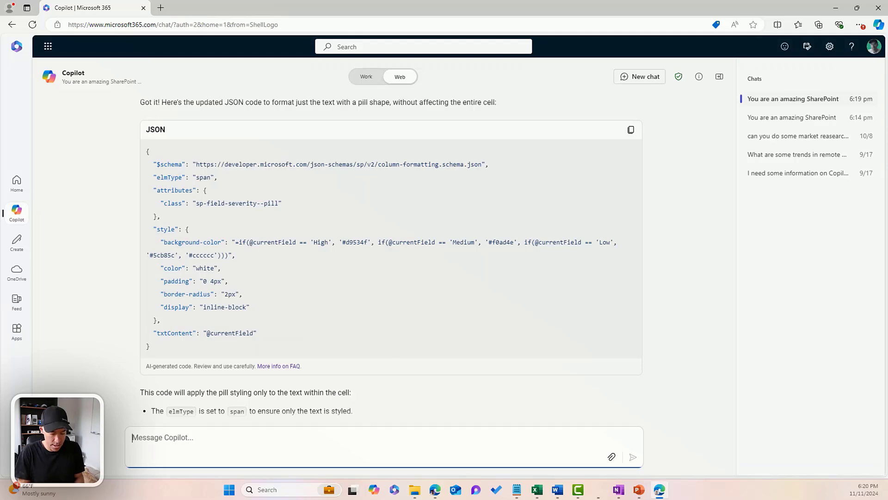
{"action": "type", "text": "The pi"}
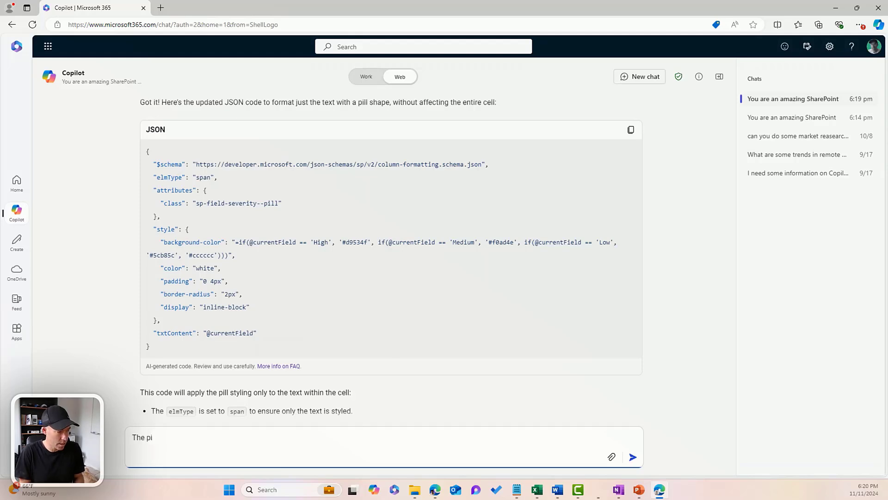
{"action": "key", "text": "BackSpace"}
{"action": "type", "text": "can we please have t"}
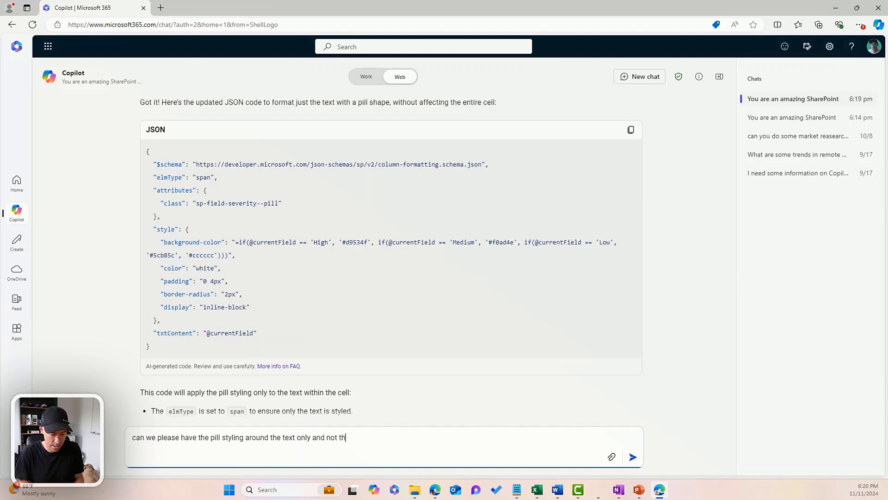
{"action": "type", "text": "cell please"}
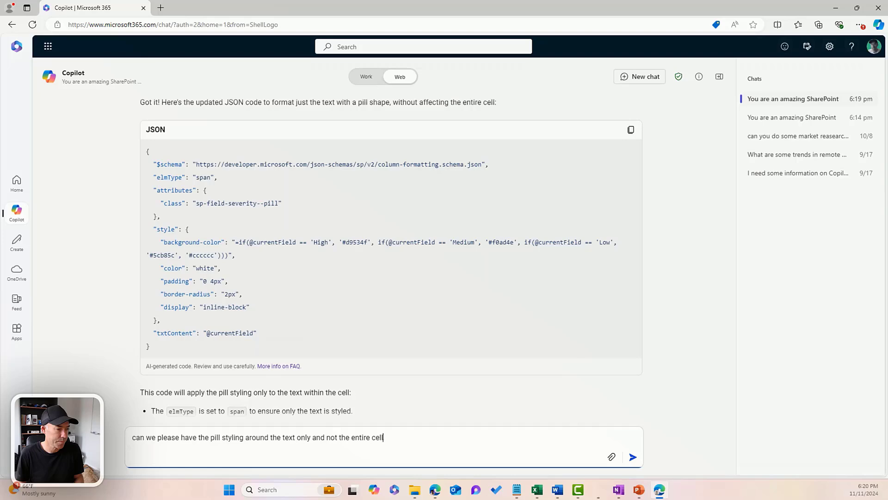
{"action": "left_click", "coordinate": [633, 457]}
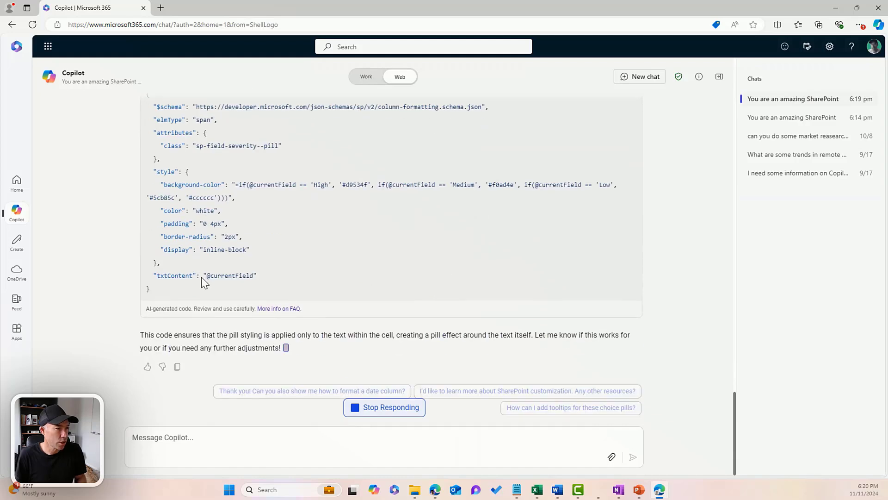
{"action": "scroll", "coordinate": [555, 195], "scroll_direction": "up", "scroll_amount": 2}
Step: Paste Copilot's newest JSON into the Ops Category editor and preview the grey-shaded cells
{"action": "left_click", "coordinate": [631, 165]}
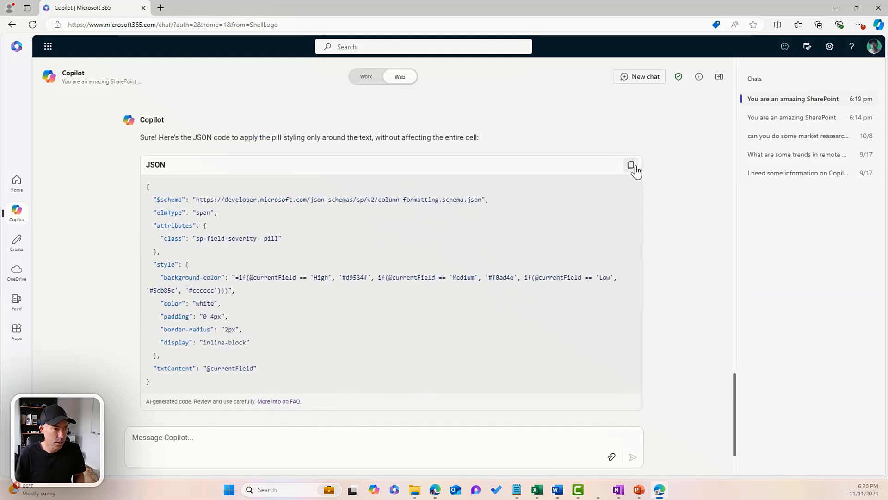
{"action": "left_click", "coordinate": [631, 166]}
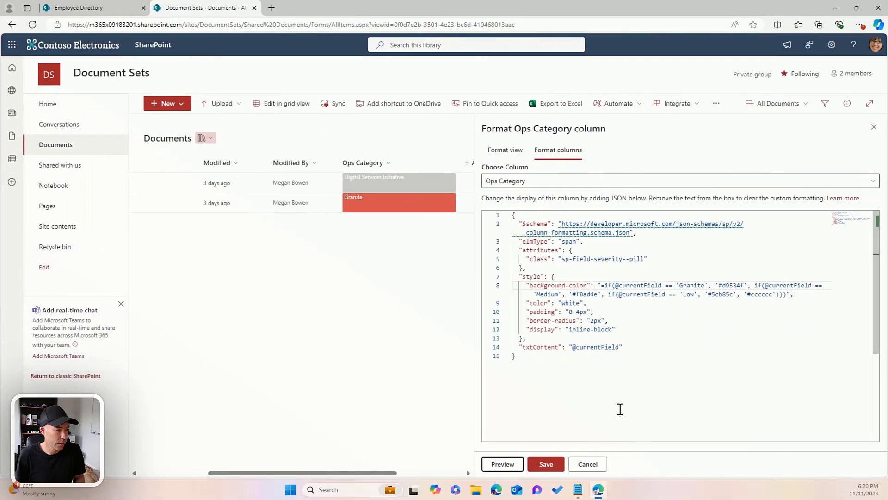
{"action": "left_click_drag", "start_coordinate": [620, 409], "coordinate": [472, 213]}
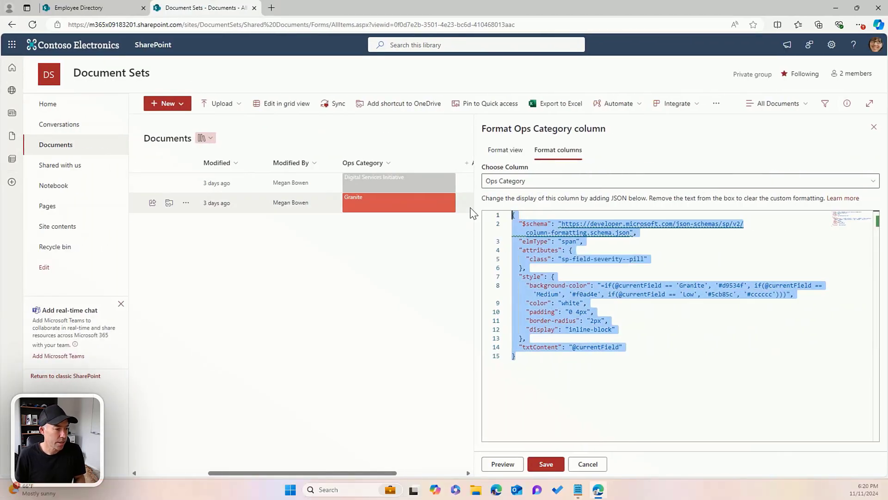
{"action": "key", "text": "ctrl+v"}
{"action": "left_click", "coordinate": [510, 469]}
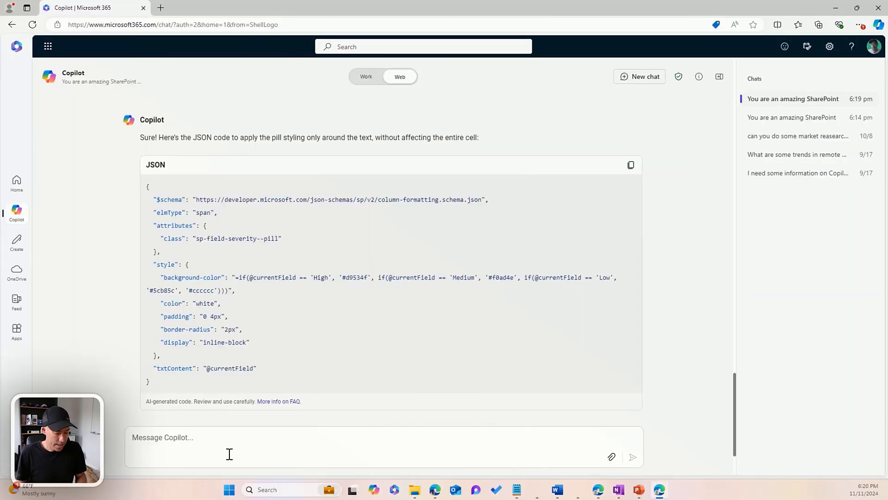
Step: Tell Copilot the last JSON failed and ask for a different approach with the pill around the text only
{"action": "left_click", "coordinate": [229, 454]}
{"action": "type", "text": "Th"}
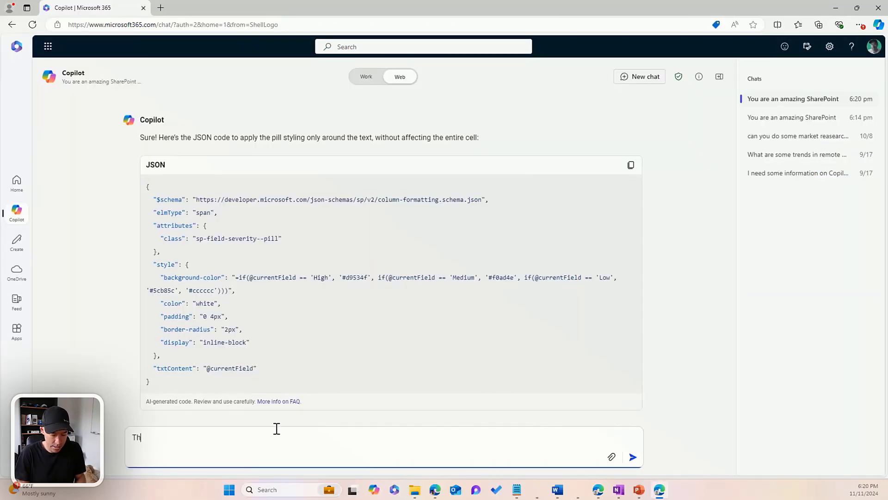
{"action": "type", "text": "at did not work"}
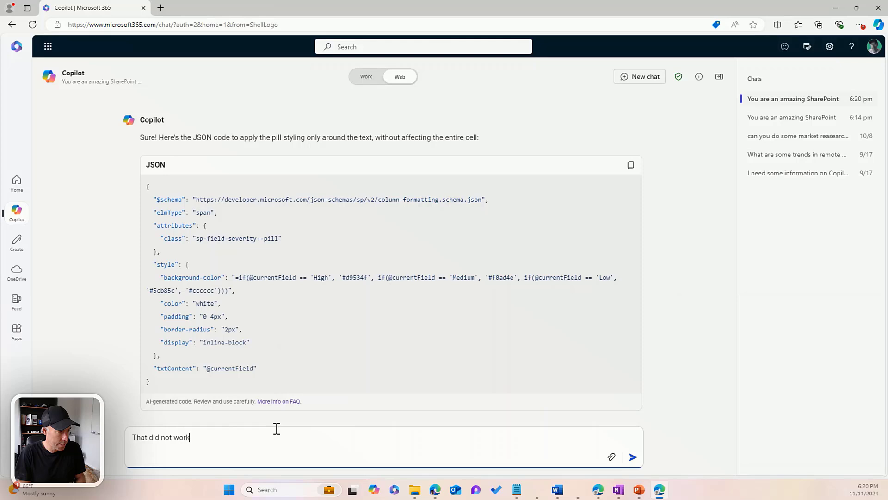
{"action": "type", "text": ", y"}
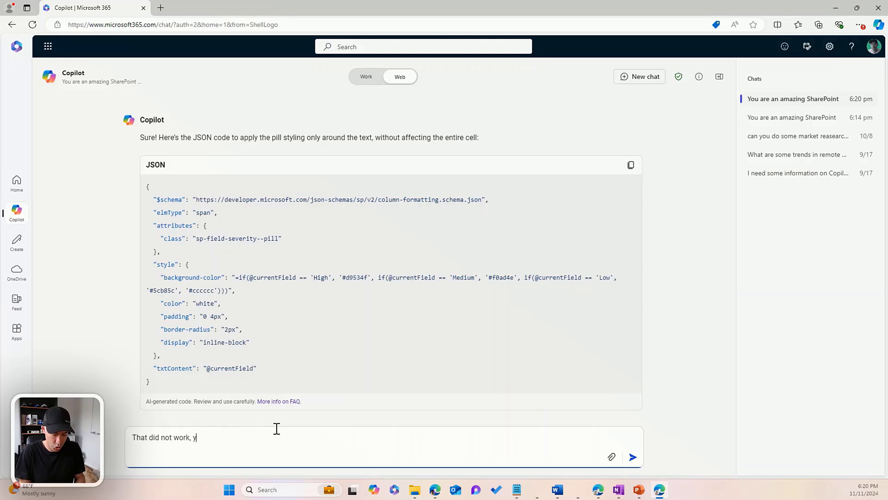
{"action": "type", "text": "o ou may need to take a d"}
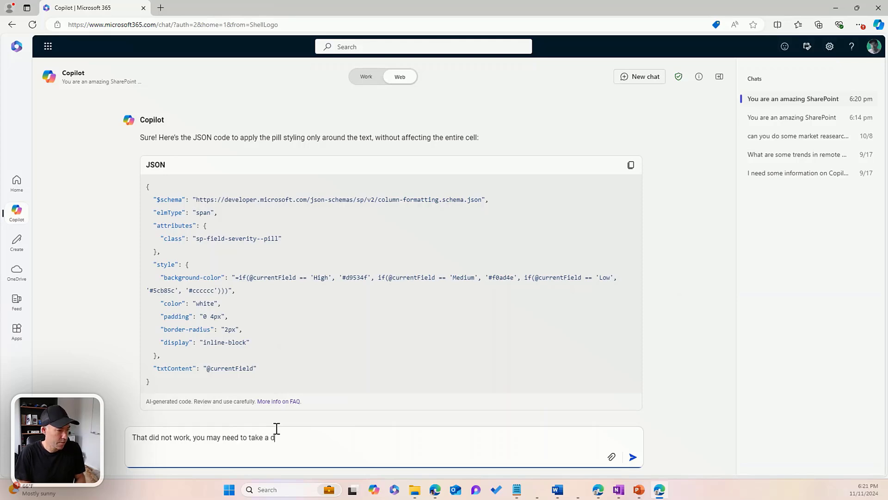
{"action": "type", "text": "ifferent approach. I want the"}
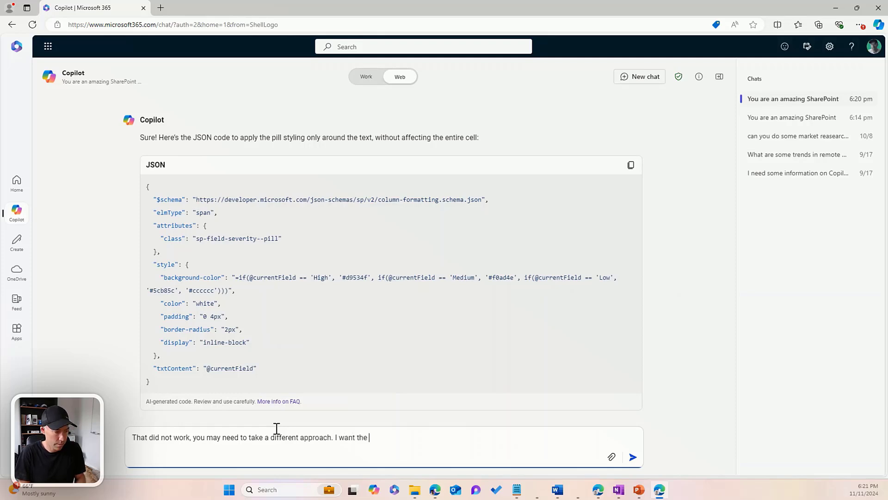
{"action": "type", "text": " pill around the"}
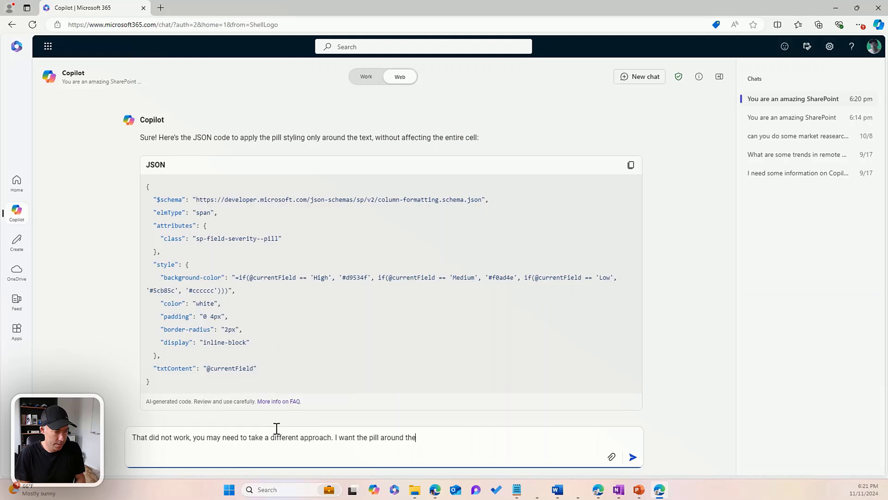
{"action": "type", "text": " text value only not the"}
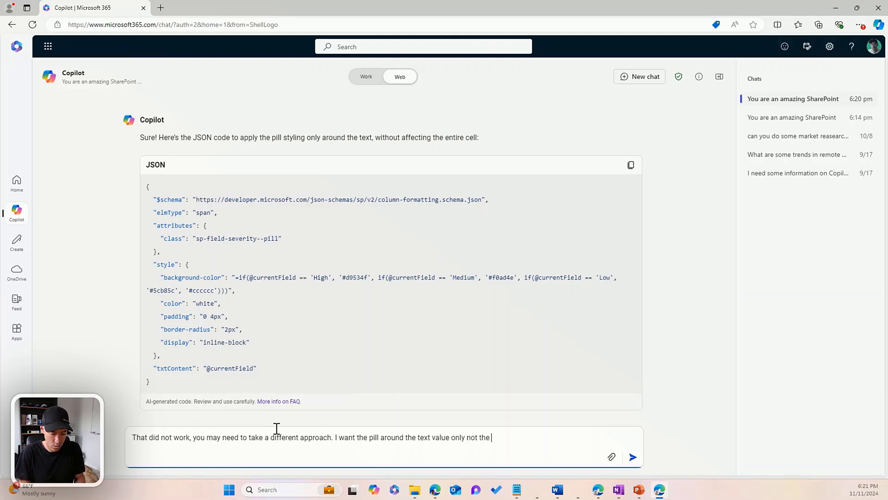
{"action": "type", "text": " whole cell"}
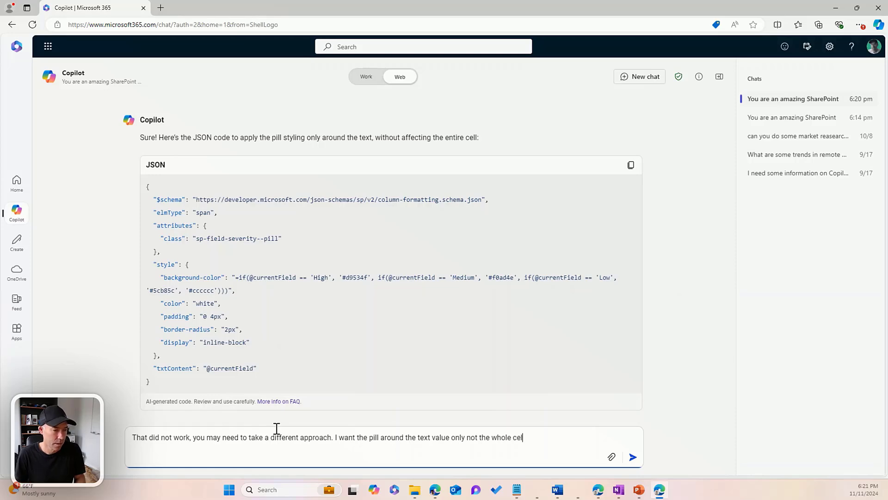
{"action": "left_click", "coordinate": [632, 459]}
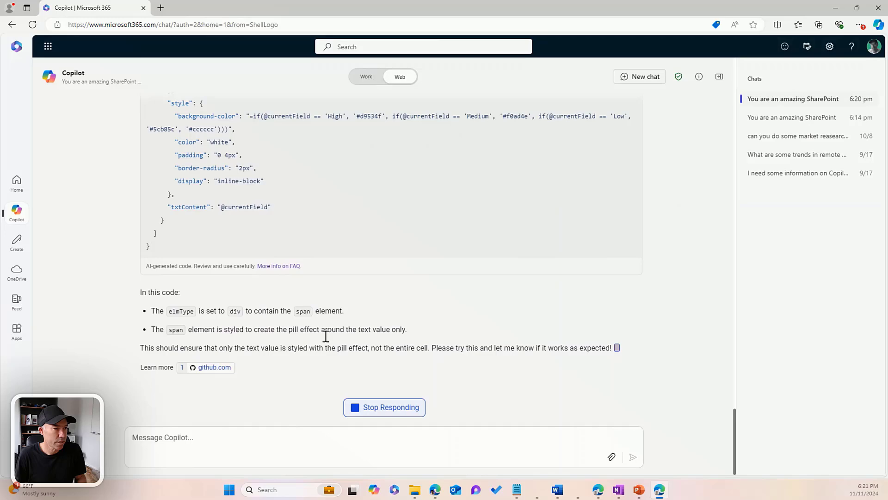
{"action": "scroll", "coordinate": [356, 315], "scroll_direction": "up", "scroll_amount": 3}
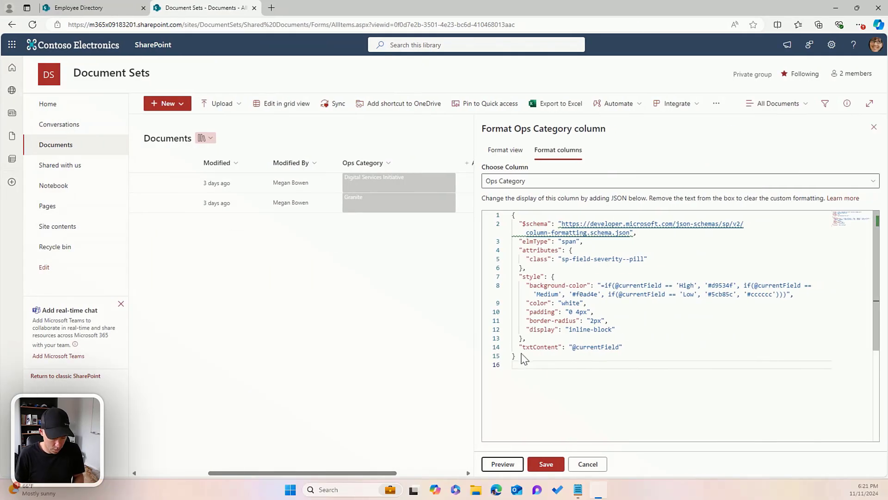
Step: Replace the column JSON with Copilot's div-wrapped version and preview the text-only pills
{"action": "left_click_drag", "start_coordinate": [521, 358], "coordinate": [486, 213]}
{"action": "key", "text": "ctrl+v"}
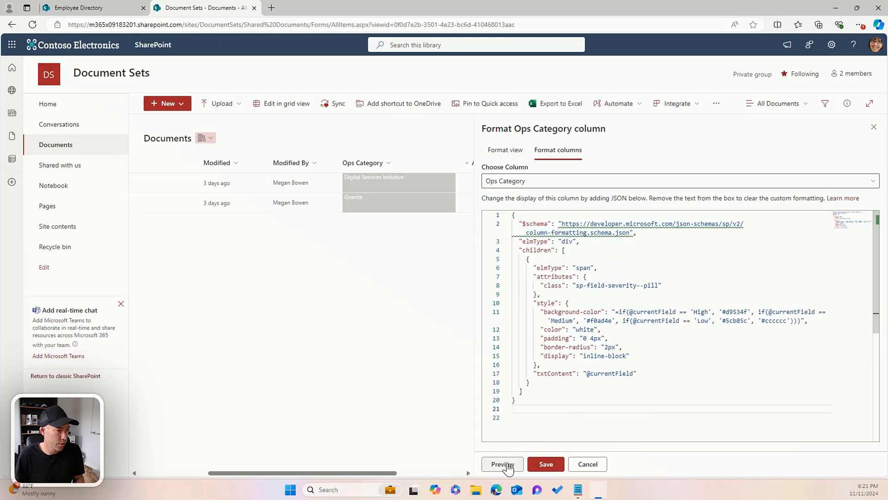
{"action": "left_click", "coordinate": [505, 464]}
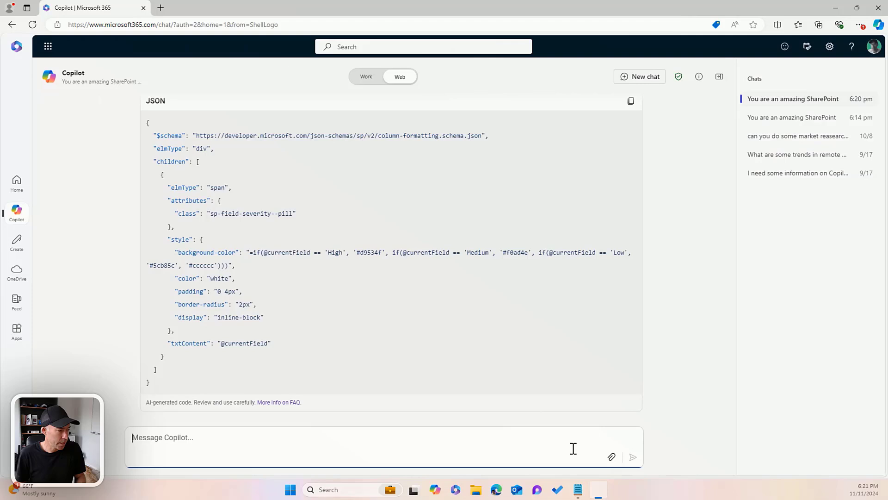
Step: Ask Copilot: 'that is great, can we add a little padding around the text please'
{"action": "type", "text": "that "}
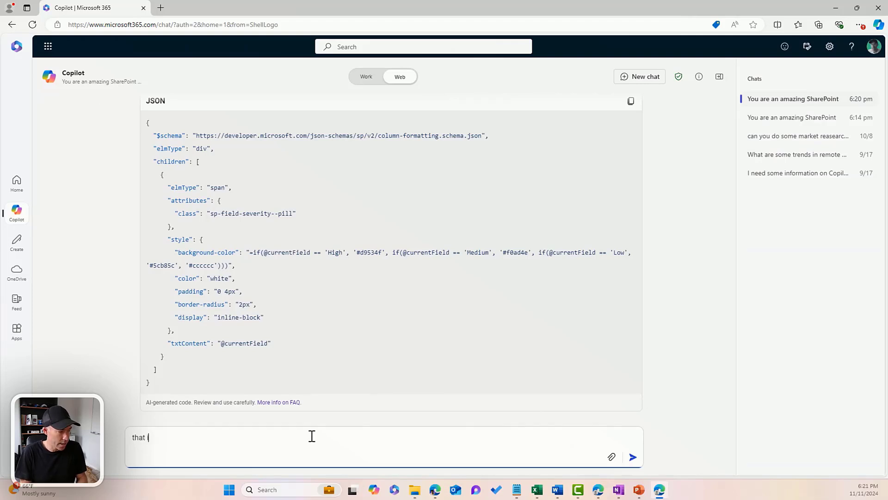
{"action": "type", "text": "is great, can we add a litt"}
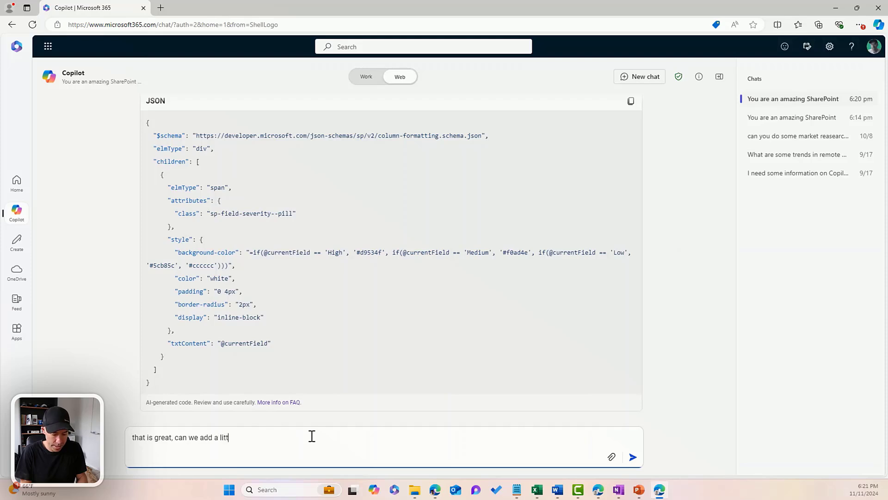
{"action": "type", "text": "le padding arou"}
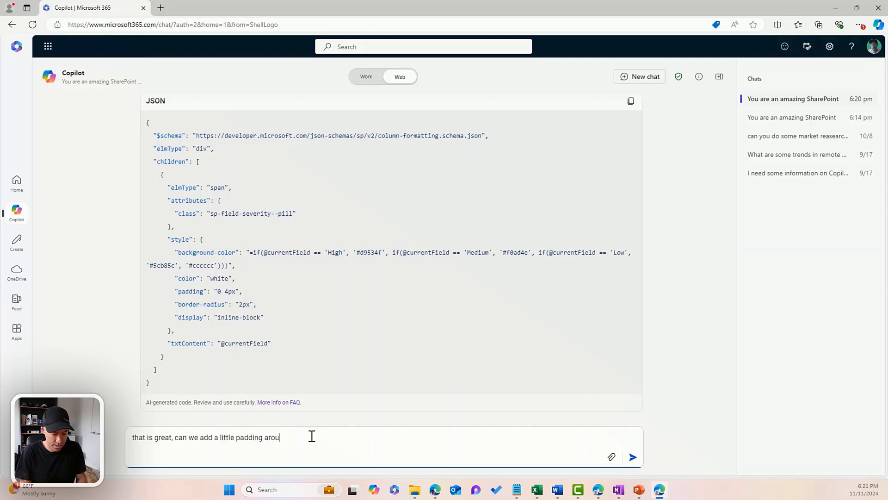
{"action": "type", "text": "nd the text please"}
{"action": "key", "text": "Return"}
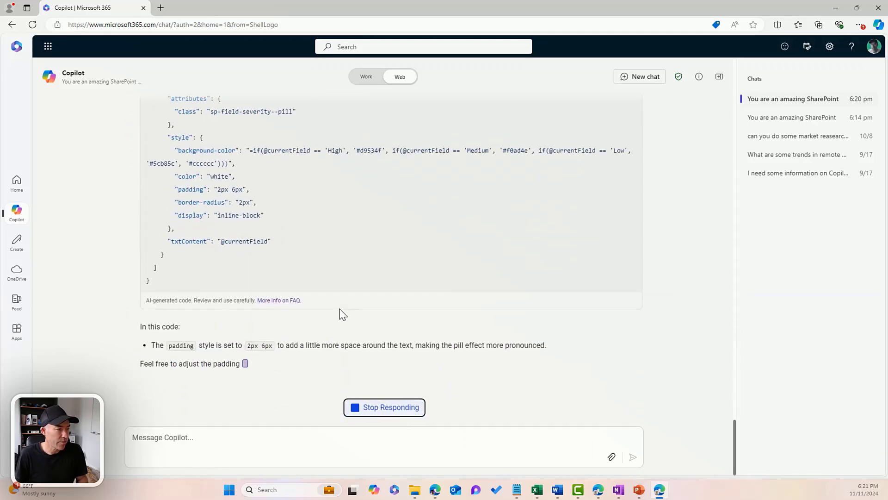
Step: Select Copilot's revised pill JSON with 2px 6px padding
{"action": "scroll", "coordinate": [434, 307], "scroll_direction": "up", "scroll_amount": 4}
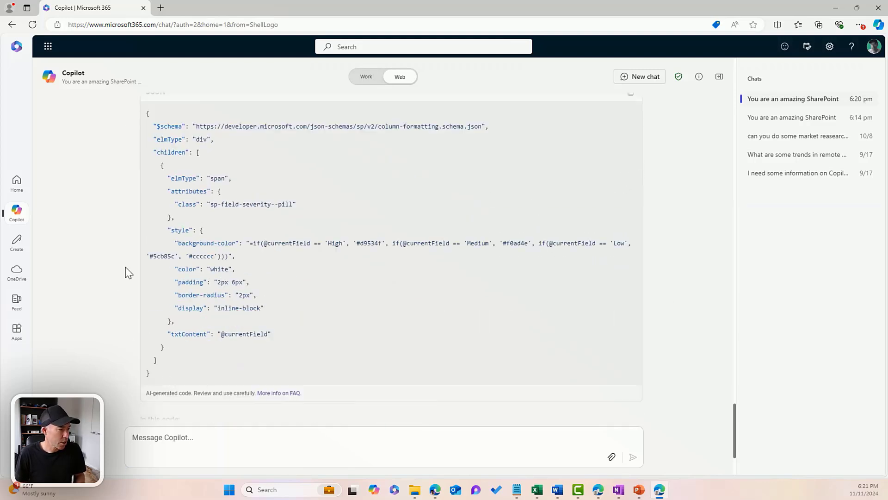
{"action": "left_click_drag", "start_coordinate": [150, 374], "coordinate": [137, 125]}
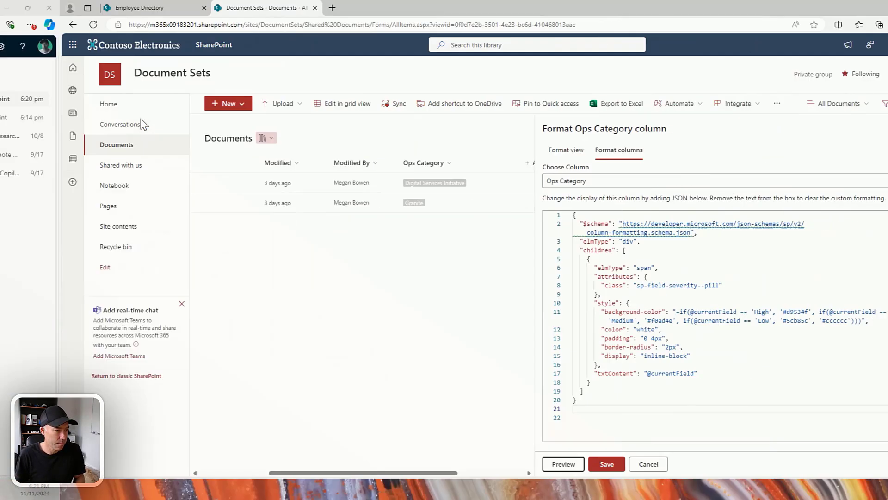
Step: Replace the Ops Category formatting JSON with the padded version and preview it
{"action": "left_click_drag", "start_coordinate": [576, 401], "coordinate": [561, 212]}
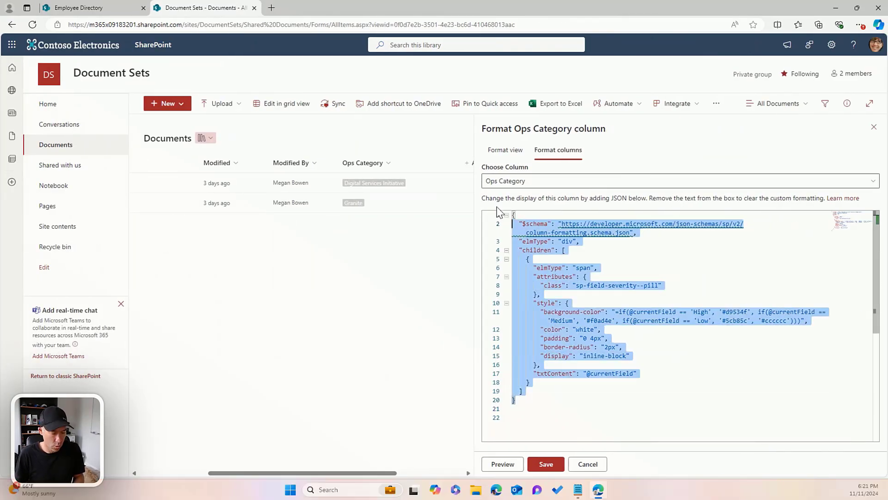
{"action": "key", "text": "ctrl+v"}
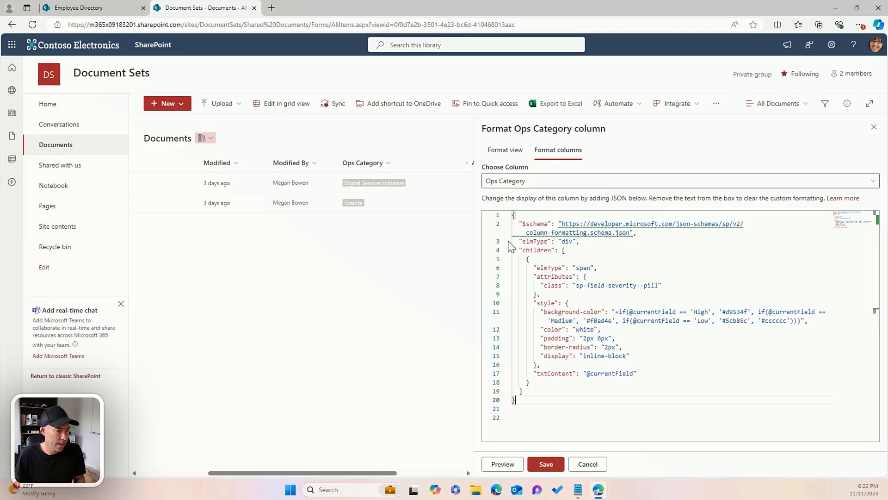
{"action": "left_click", "coordinate": [509, 466]}
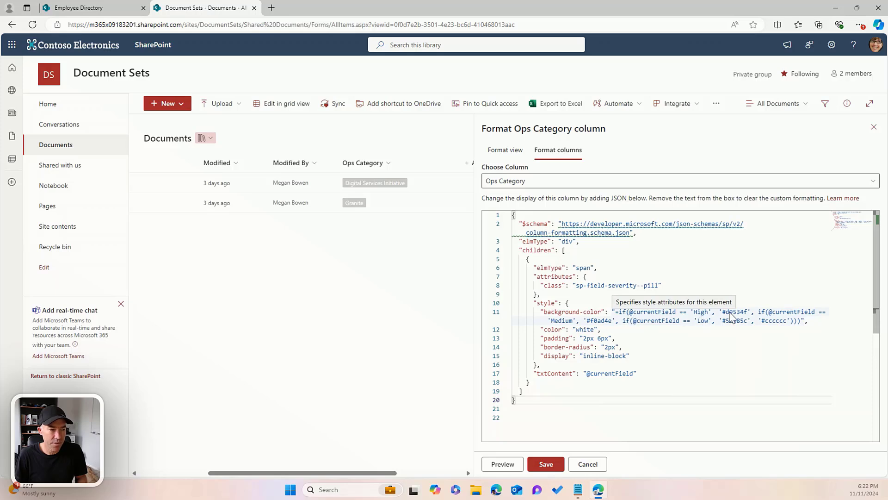
Step: Change the colour rule values High and Medium to 'Granite' and 'Digital Services Initiative', previewing each
{"action": "double_click", "coordinate": [701, 311]}
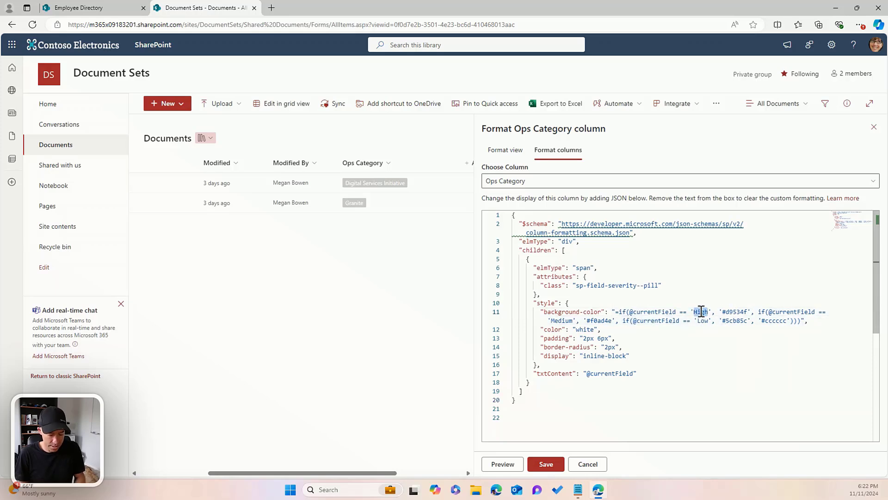
{"action": "type", "text": "Granite"}
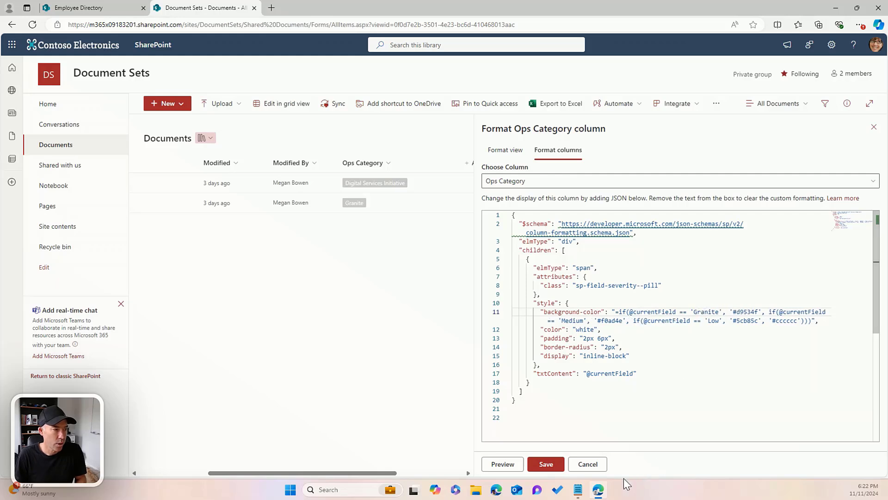
{"action": "left_click", "coordinate": [518, 467]}
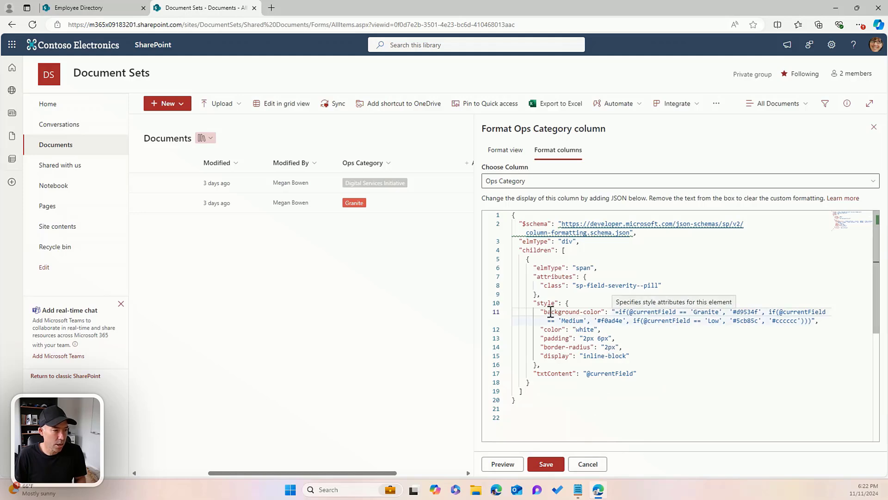
{"action": "double_click", "coordinate": [571, 322]}
{"action": "type", "text": "Digital "}
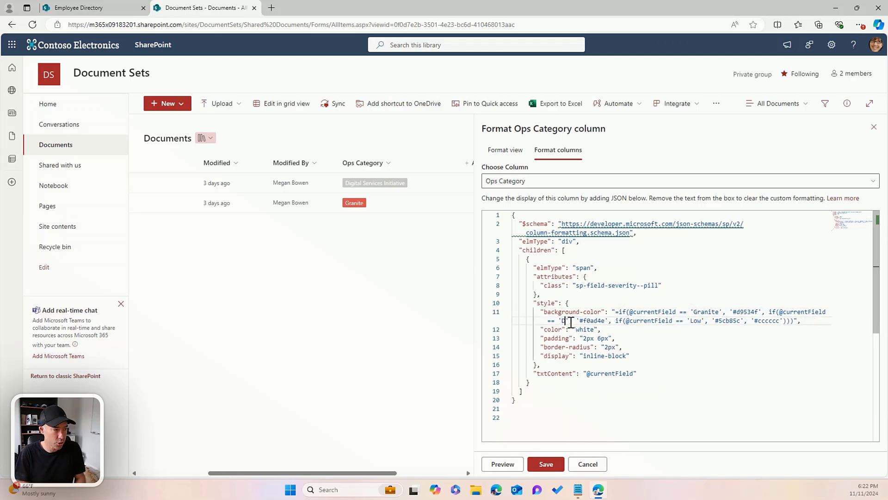
{"action": "type", "text": "Services Initia"}
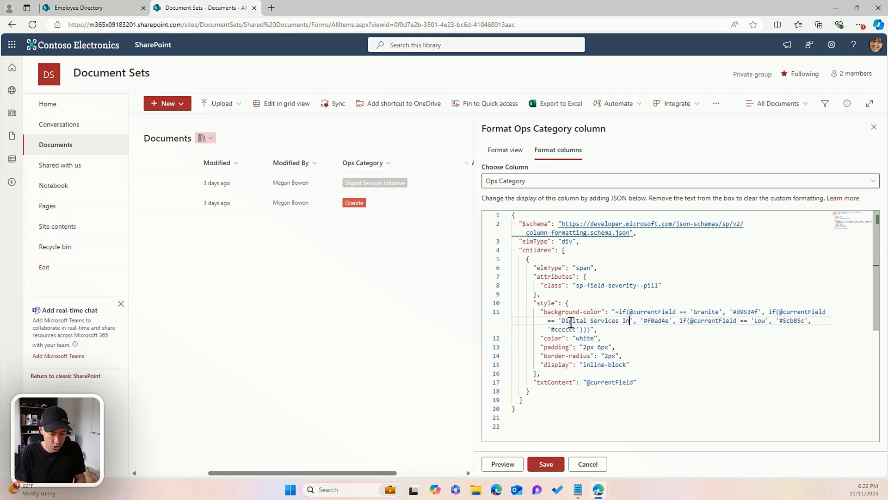
{"action": "type", "text": "tive"}
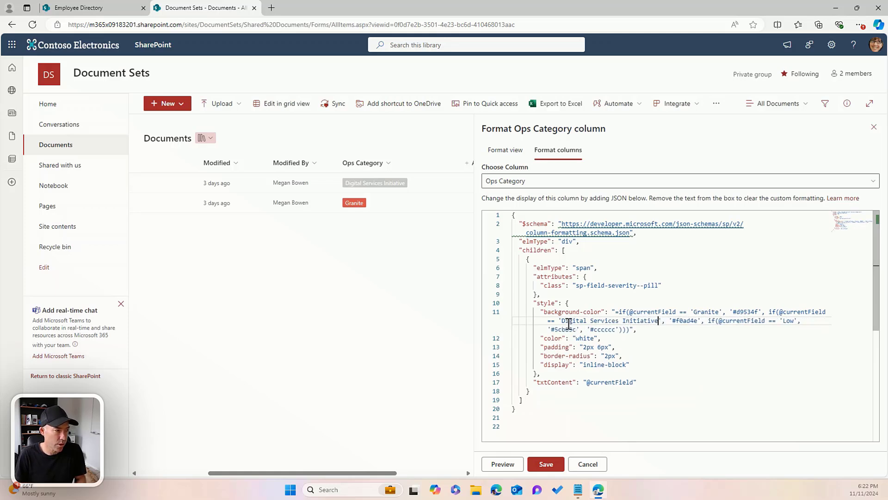
{"action": "left_click", "coordinate": [503, 465]}
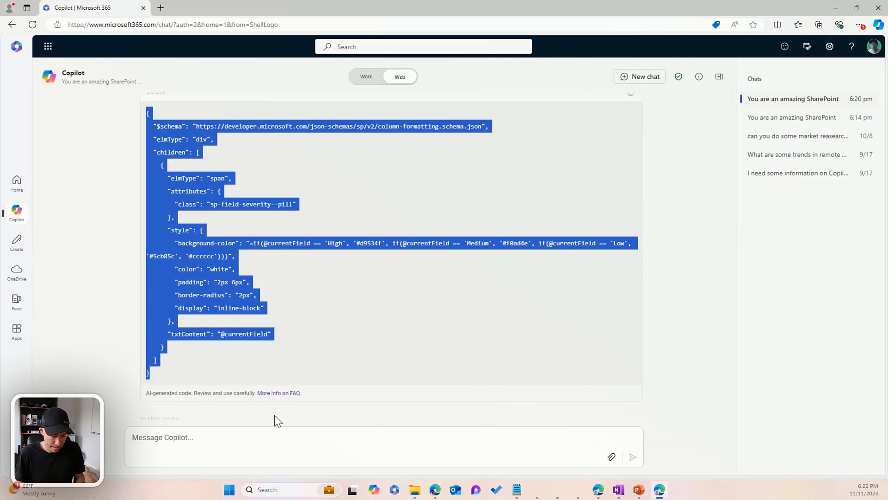
Step: Ask Copilot for more padding around the pill text
{"action": "left_click", "coordinate": [231, 432]}
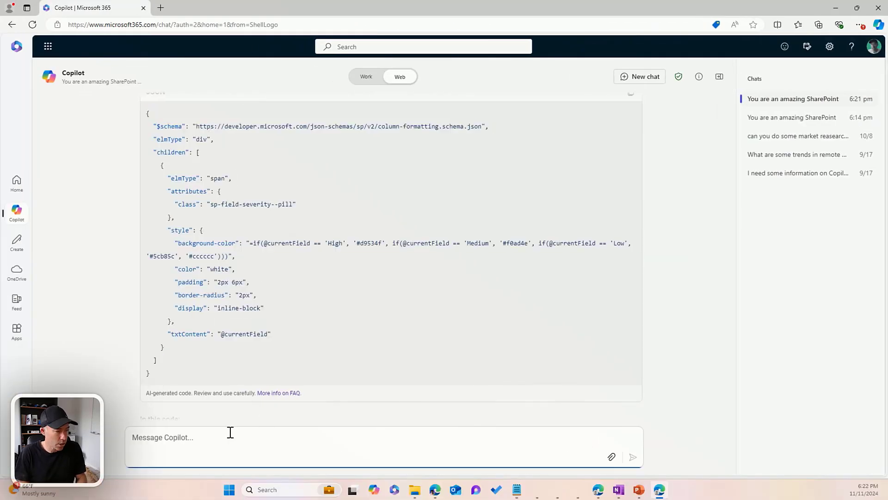
{"action": "type", "text": "ca"}
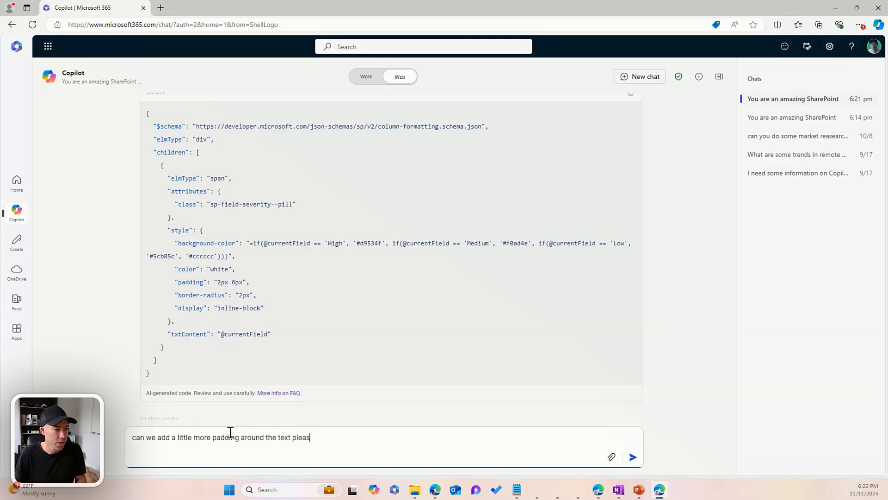
{"action": "type", "text": "e"}
{"action": "left_click", "coordinate": [633, 458]}
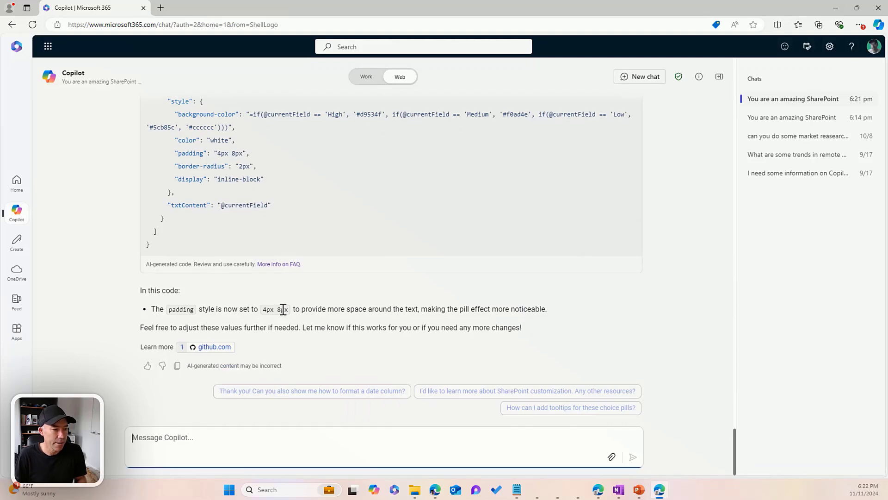
Step: Select the returned pill JSON with 4px 8px padding
{"action": "scroll", "coordinate": [594, 409], "scroll_direction": "up", "scroll_amount": 3}
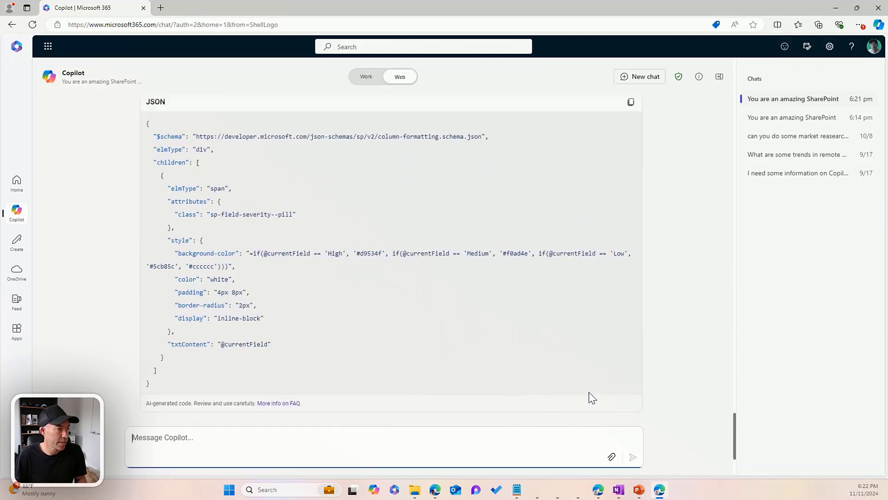
{"action": "scroll", "coordinate": [145, 126], "scroll_direction": "down", "scroll_amount": 1}
{"action": "left_click_drag", "start_coordinate": [146, 115], "coordinate": [179, 371]}
{"action": "key", "text": "ctrl+c"}
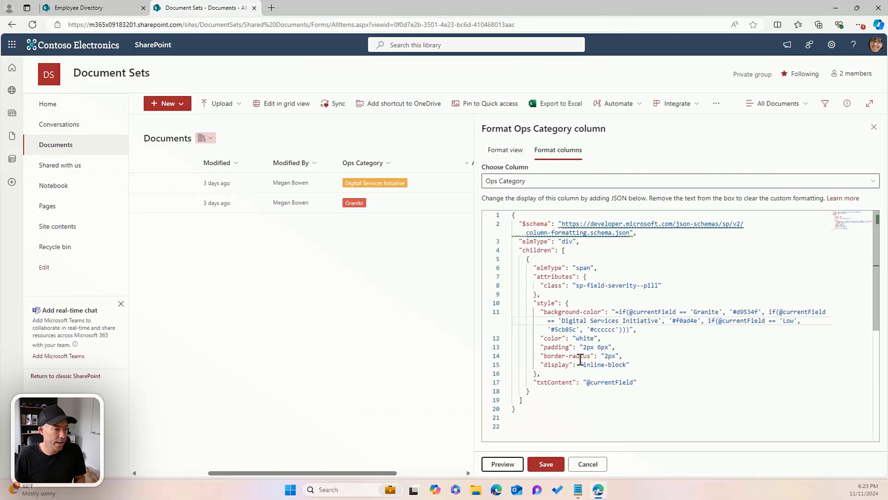
Step: Replace the existing formatting JSON with Copilot's revised version and preview it
{"action": "left_click", "coordinate": [522, 415]}
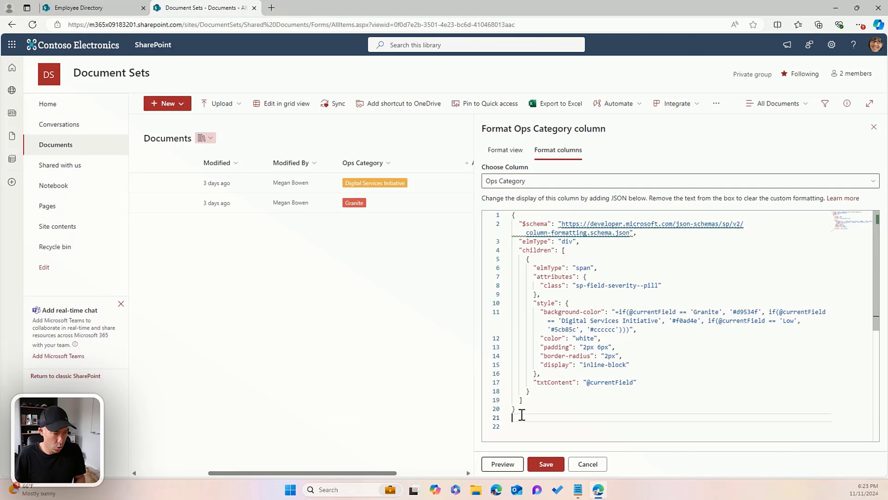
{"action": "key", "text": "ctrl+a"}
{"action": "key", "text": "ctrl+v"}
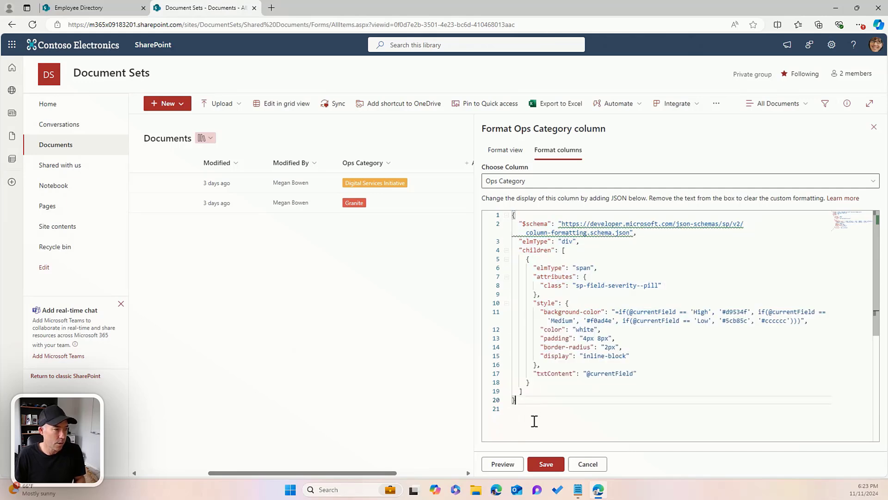
{"action": "left_click", "coordinate": [503, 464]}
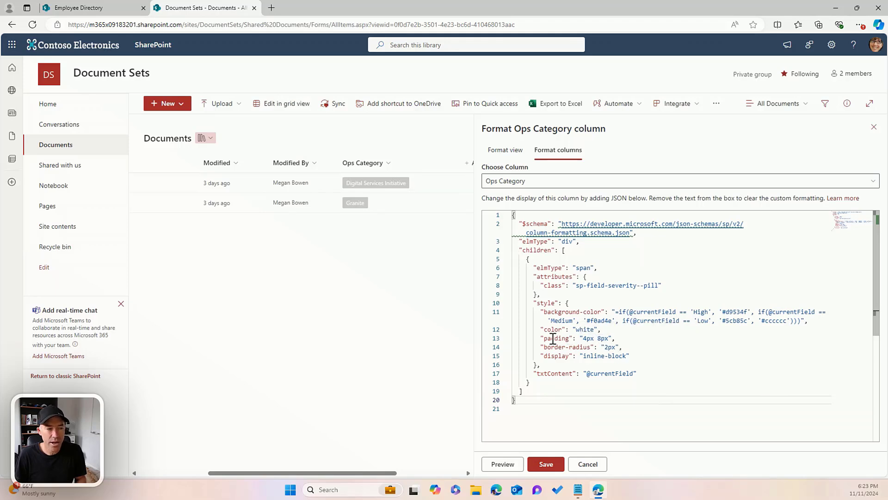
Step: Widen the pill padding to 6px 10px
{"action": "left_click_drag", "start_coordinate": [542, 338], "coordinate": [620, 336]}
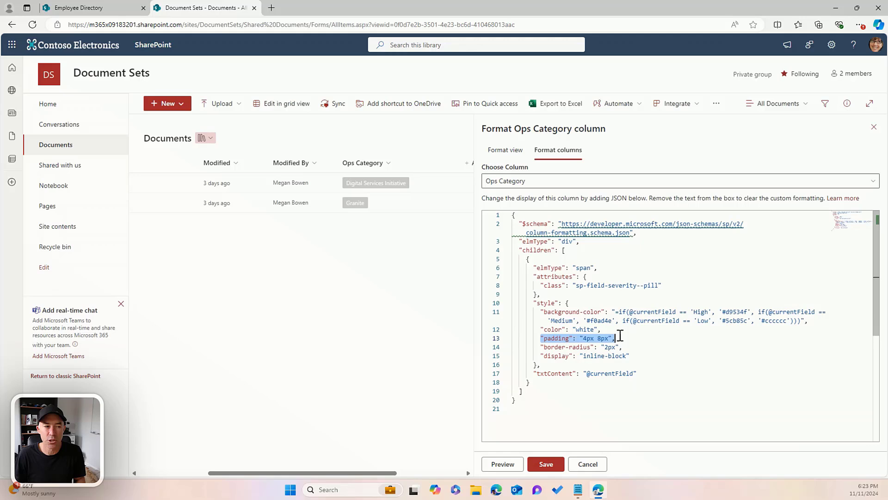
{"action": "left_click", "coordinate": [585, 338]}
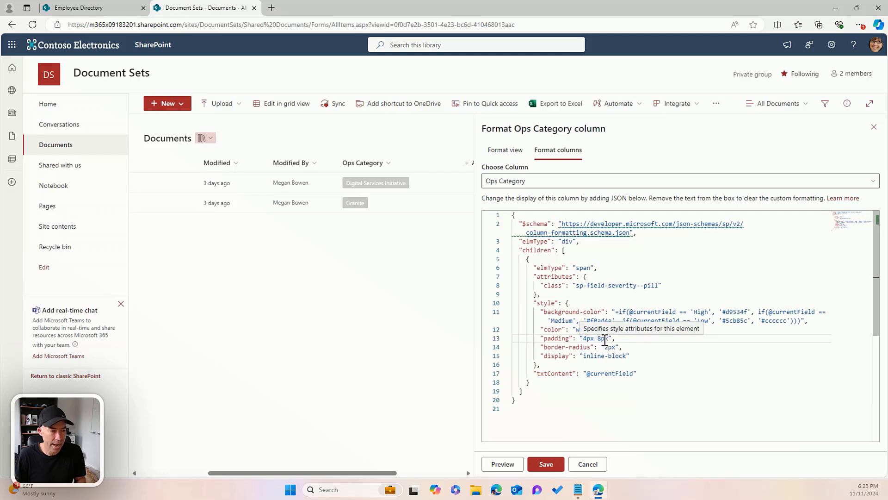
{"action": "double_click", "coordinate": [601, 339]}
{"action": "type", "text": "10px"}
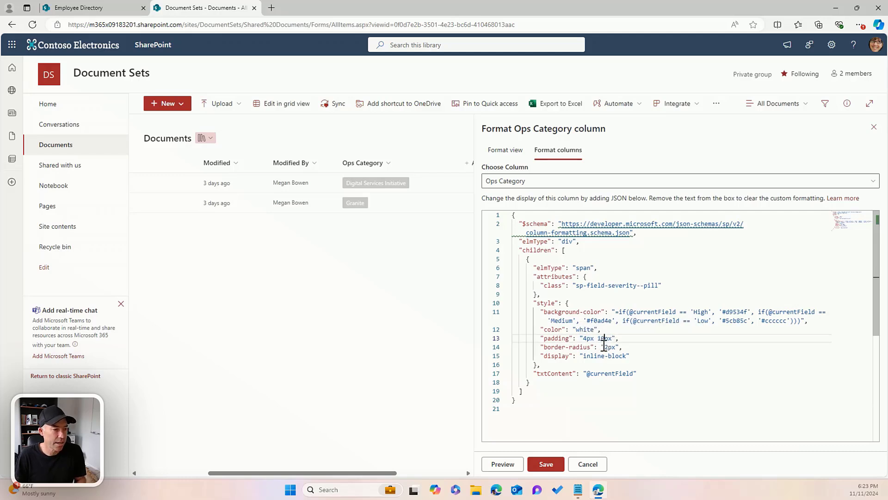
{"action": "left_click", "coordinate": [499, 464]}
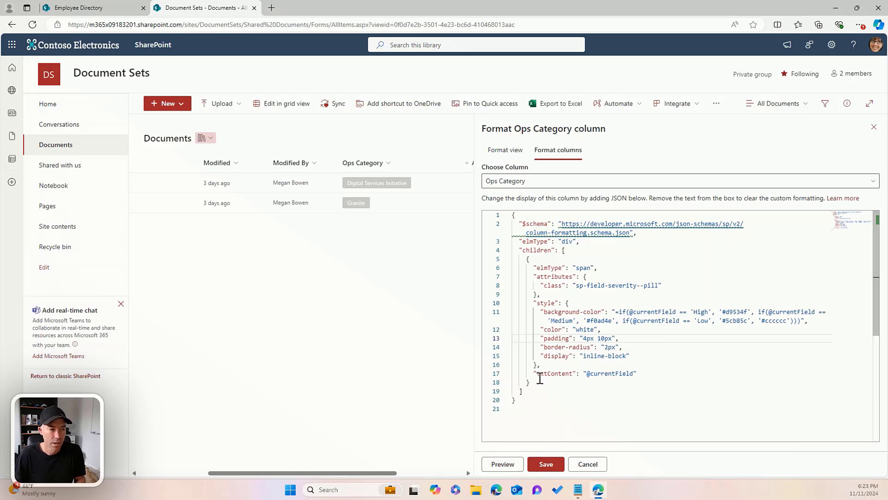
{"action": "left_click", "coordinate": [584, 338]}
{"action": "type", "text": "6"}
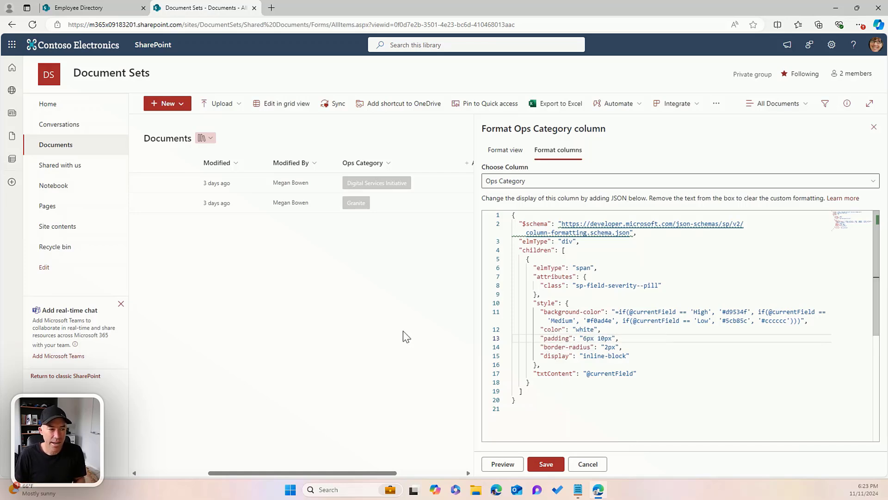
Step: Set the pill border-radius to 100px and preview the rounded pills
{"action": "left_click", "coordinate": [607, 347]}
{"action": "type", "text": "00"}
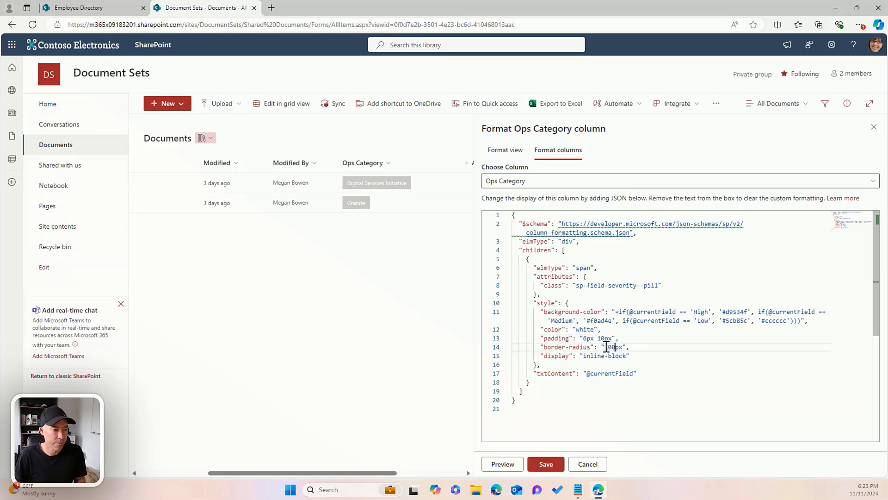
{"action": "left_click", "coordinate": [507, 466]}
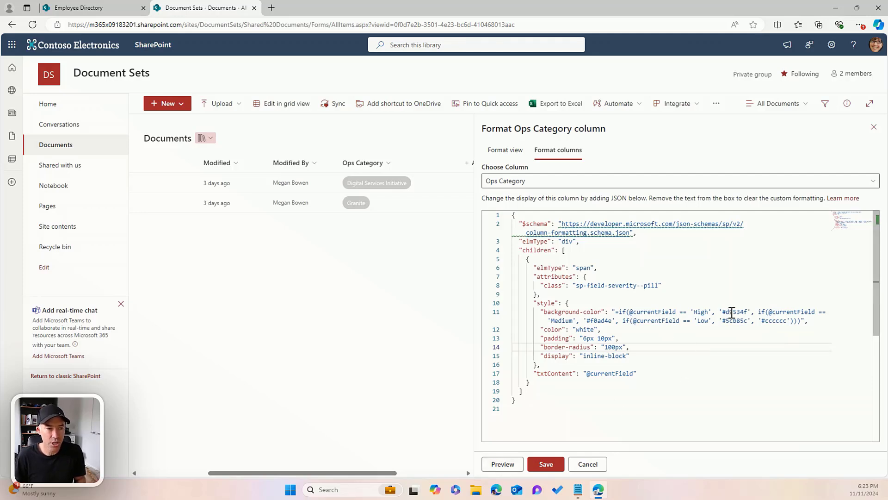
Step: Replace High and Medium with 'Granite' and 'Digital Services Initiative' in the colour rule and preview
{"action": "double_click", "coordinate": [701, 312]}
{"action": "type", "text": "Gr"}
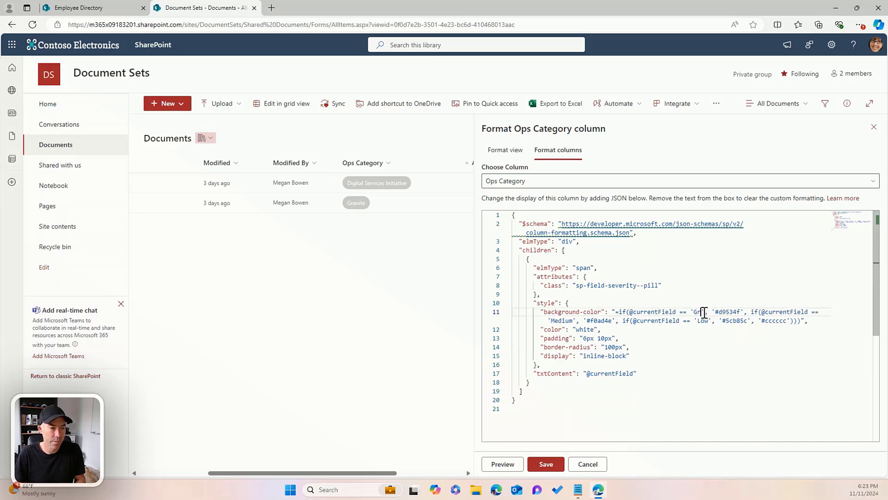
{"action": "type", "text": "anite"}
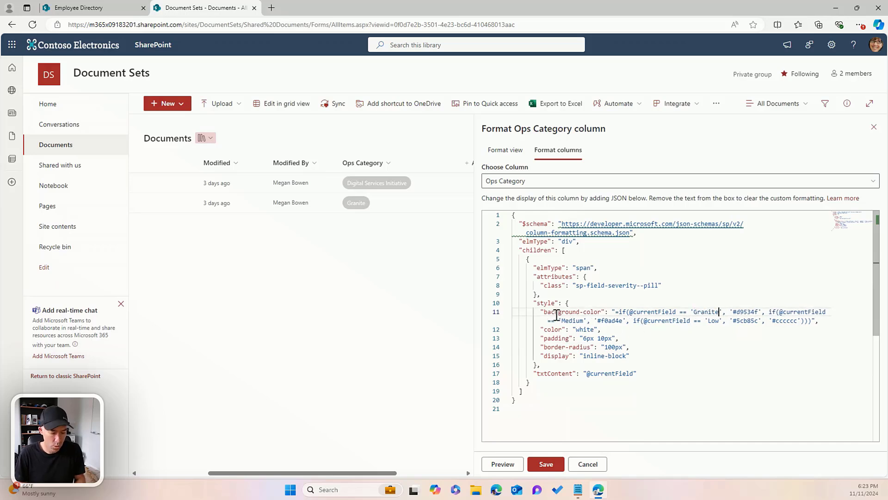
{"action": "double_click", "coordinate": [569, 320]}
{"action": "type", "text": "Digital "}
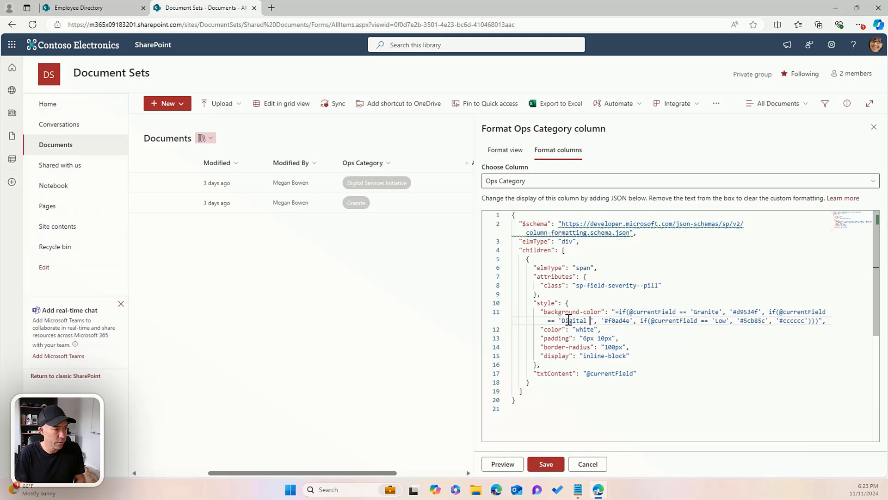
{"action": "type", "text": "Services Ini"}
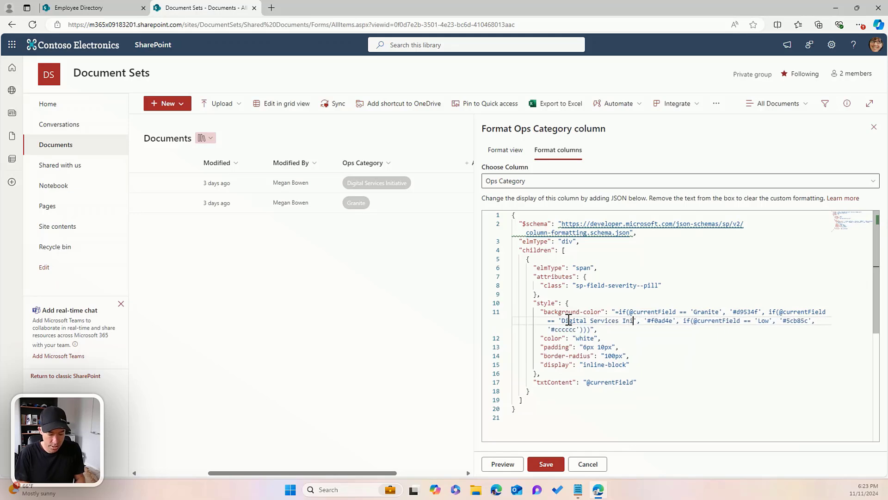
{"action": "type", "text": "tiative"}
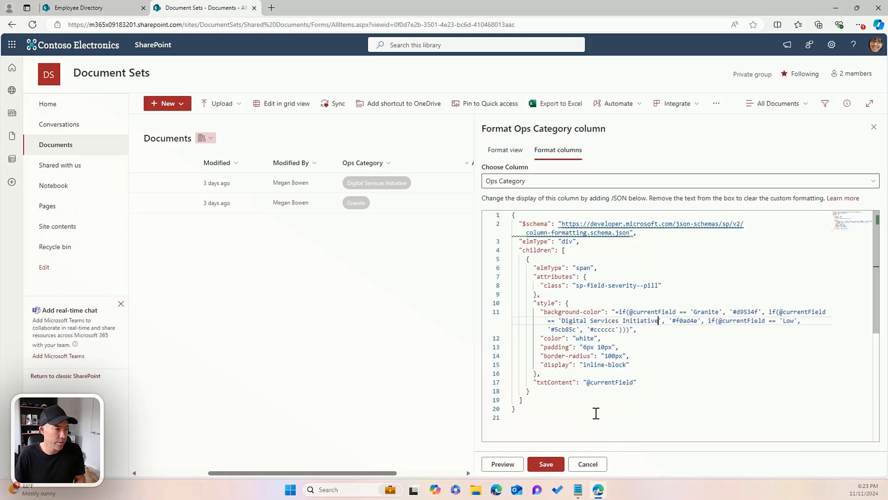
{"action": "left_click", "coordinate": [511, 463]}
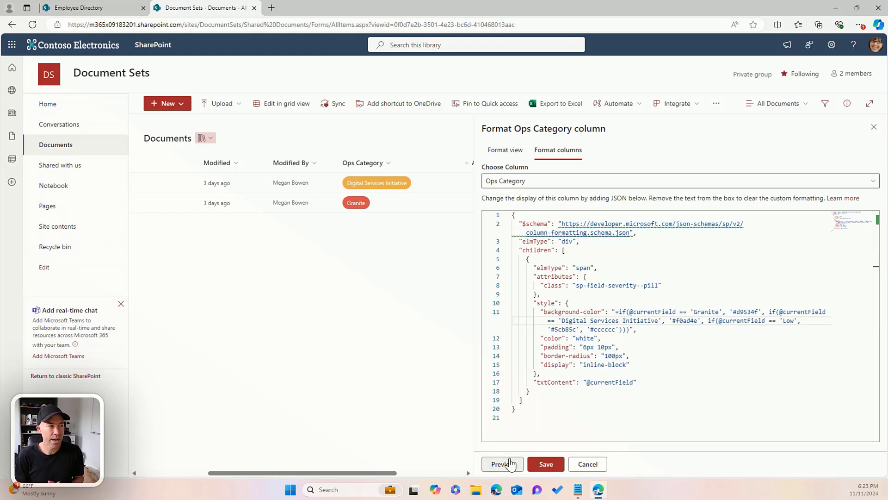